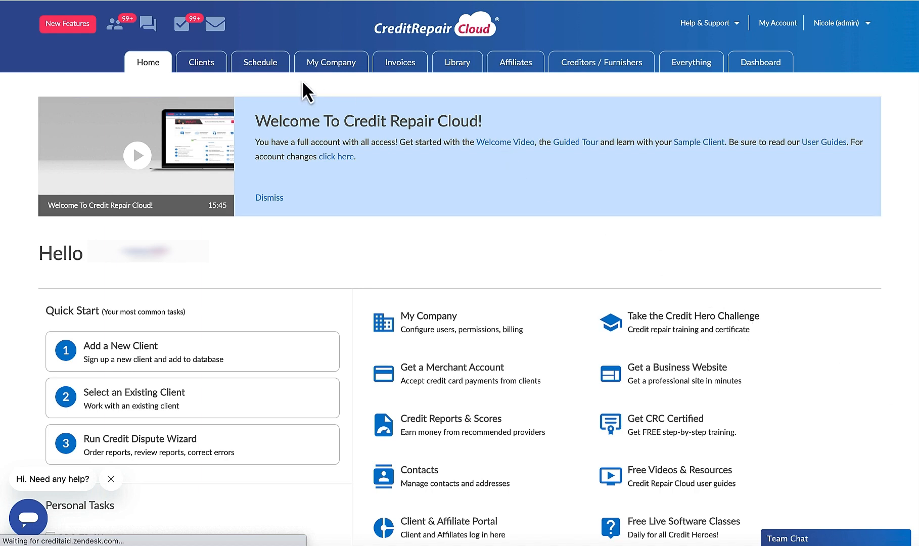
Step: Open the letter library and look through the credit bureau dispute letter templates and their favorite marks
{"action": "left_click", "coordinate": [454, 73]}
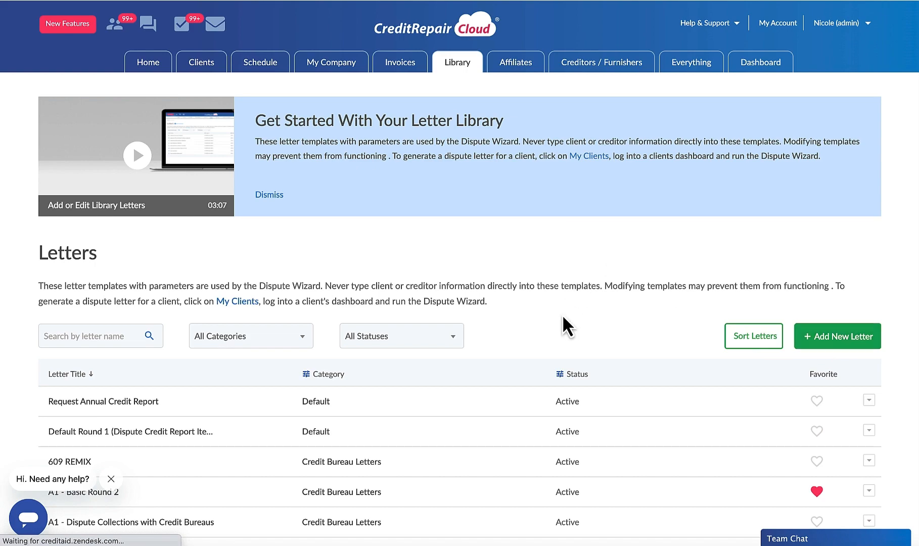
{"action": "scroll", "coordinate": [562, 316], "scroll_direction": "down", "scroll_amount": 6}
{"action": "scroll", "coordinate": [564, 324], "scroll_direction": "down", "scroll_amount": 5}
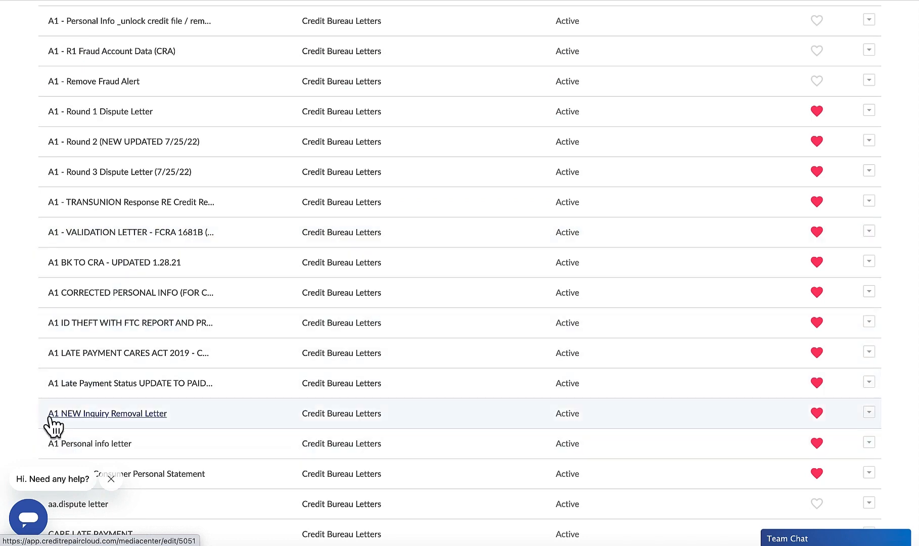
{"action": "scroll", "coordinate": [65, 207], "scroll_direction": "up", "scroll_amount": 6}
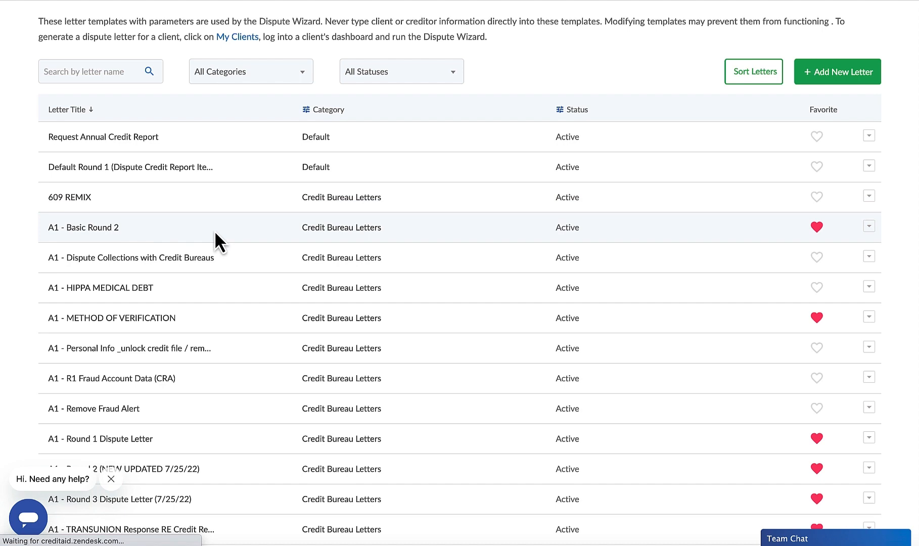
{"action": "scroll", "coordinate": [216, 248], "scroll_direction": "down", "scroll_amount": 6}
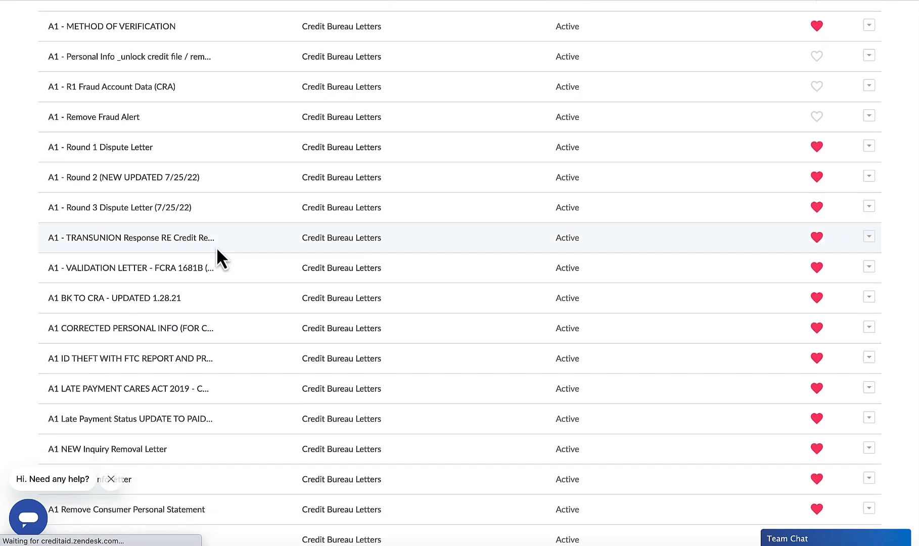
{"action": "scroll", "coordinate": [216, 247], "scroll_direction": "down", "scroll_amount": 1}
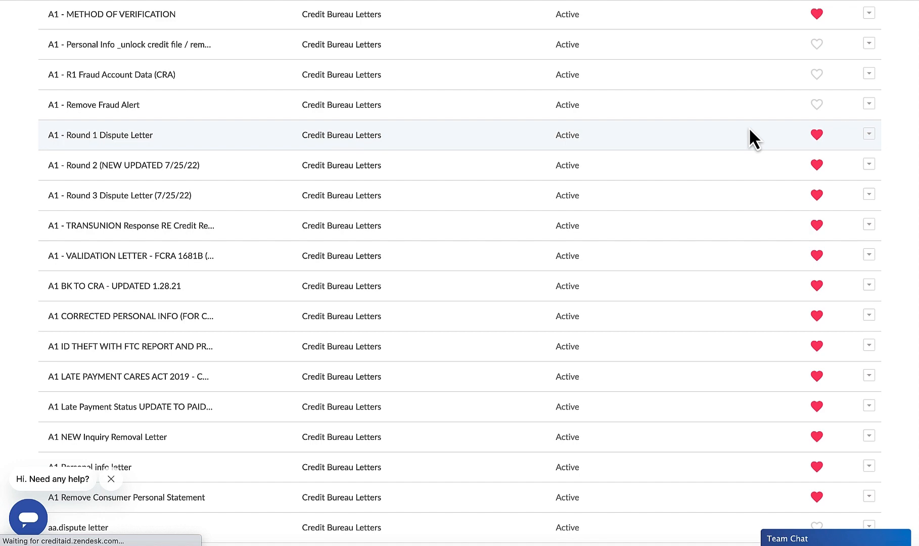
{"action": "scroll", "coordinate": [749, 129], "scroll_direction": "up", "scroll_amount": 5}
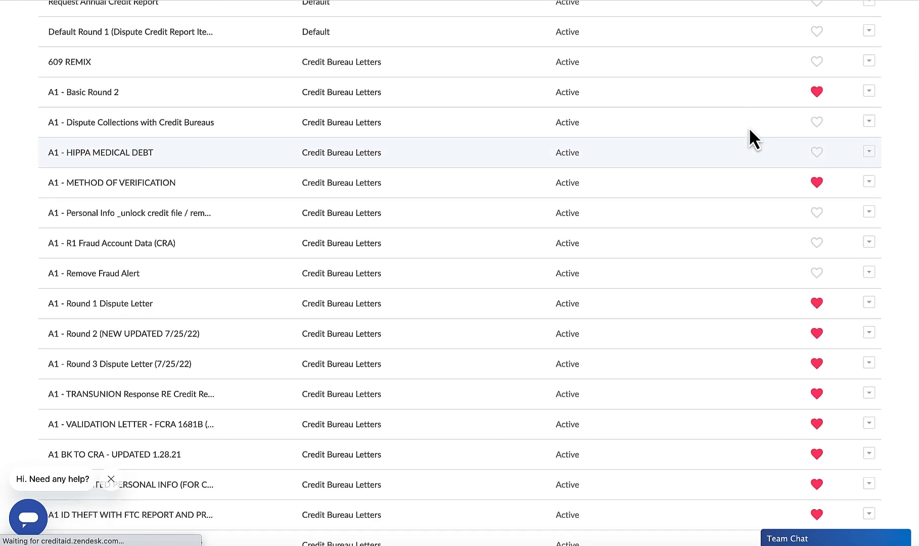
{"action": "scroll", "coordinate": [749, 127], "scroll_direction": "up", "scroll_amount": 1}
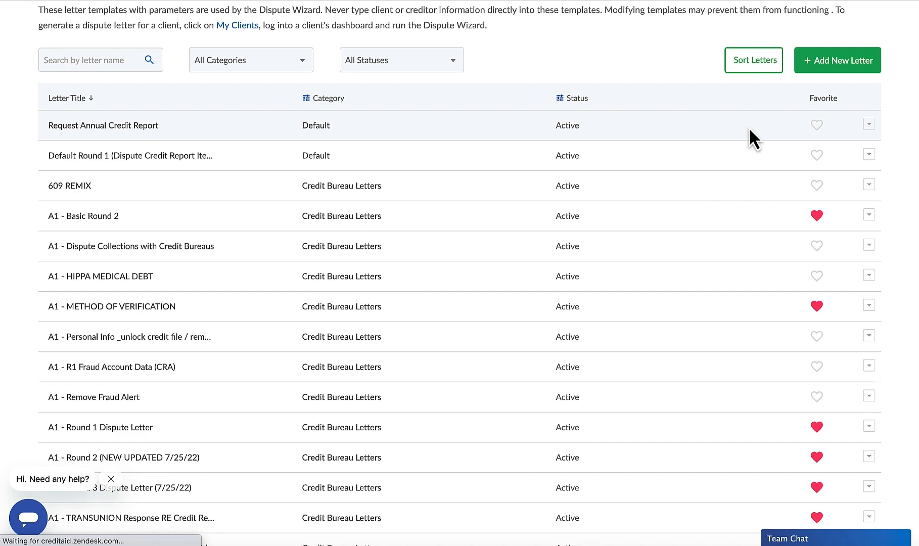
{"action": "scroll", "coordinate": [748, 127], "scroll_direction": "up", "scroll_amount": 5}
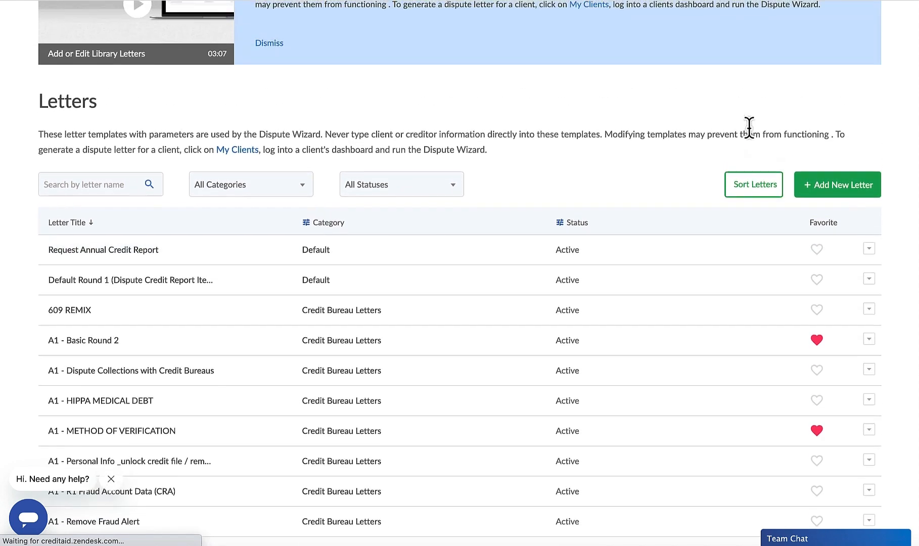
{"action": "scroll", "coordinate": [748, 127], "scroll_direction": "down", "scroll_amount": 2}
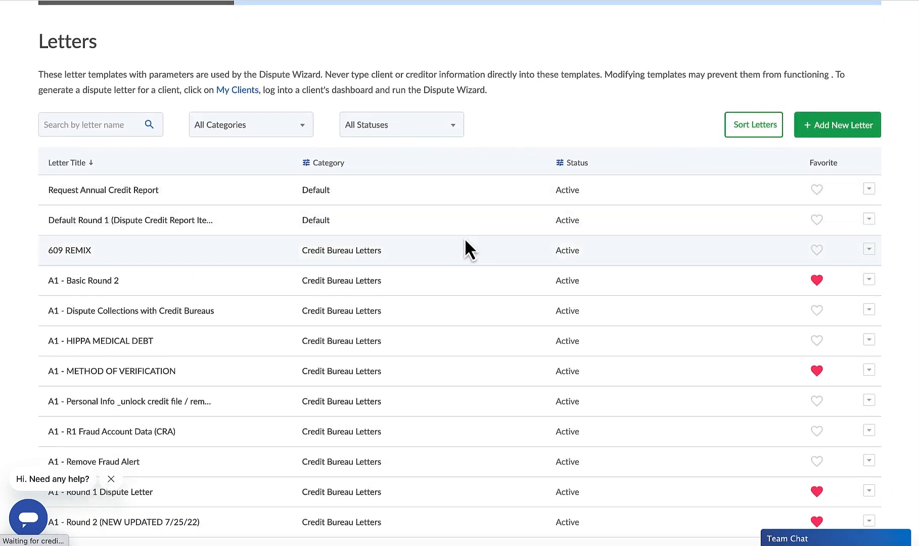
{"action": "scroll", "coordinate": [176, 279], "scroll_direction": "down", "scroll_amount": 6}
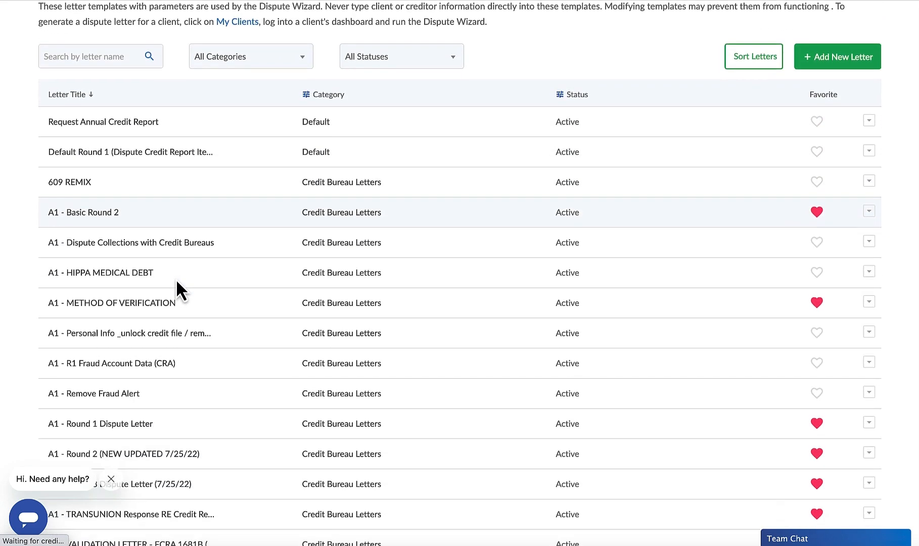
Step: Open the A1 - Round 1 Dispute Letter template for editing and bring up its body text
{"action": "left_click", "coordinate": [133, 276]}
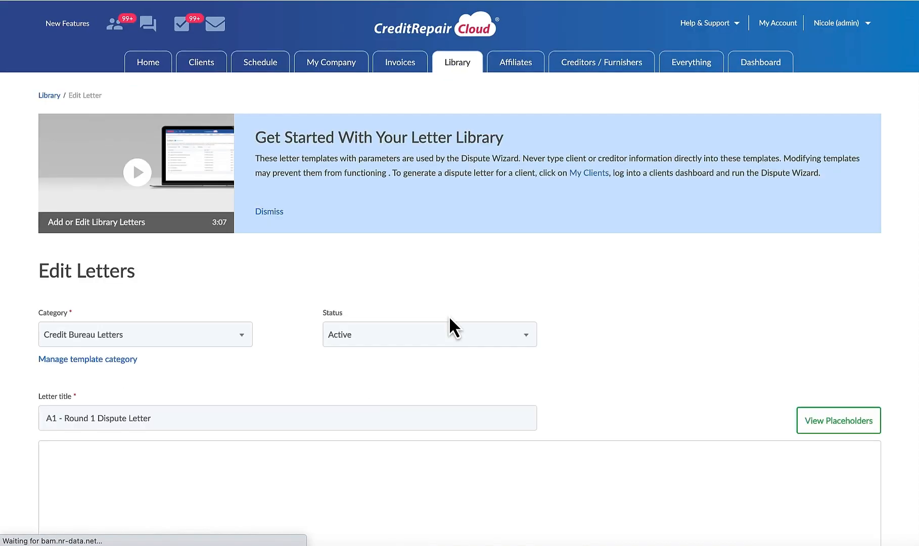
{"action": "scroll", "coordinate": [448, 318], "scroll_direction": "down", "scroll_amount": 4}
{"action": "scroll", "coordinate": [502, 297], "scroll_direction": "down", "scroll_amount": 5}
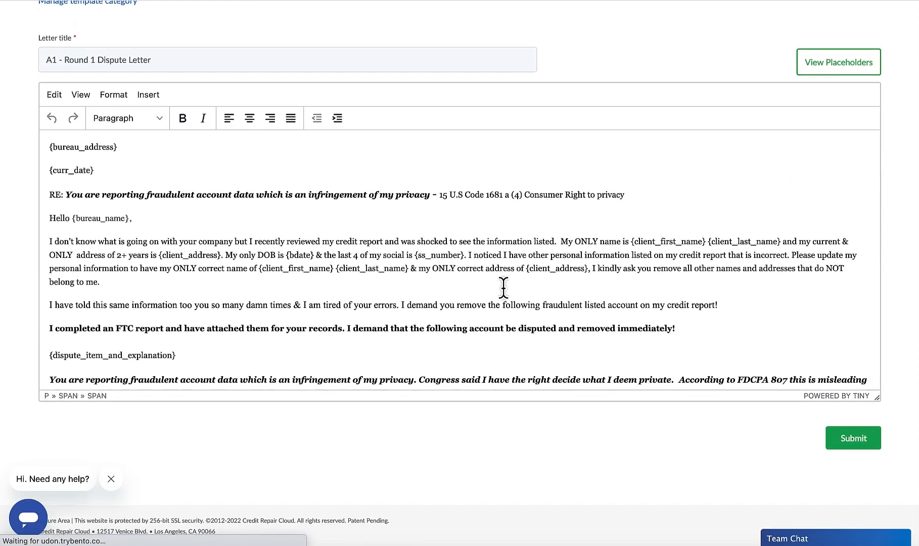
Step: Clear all formatting from the entire body text of the Round 1 dispute letter
{"action": "key", "text": "ctrl+a"}
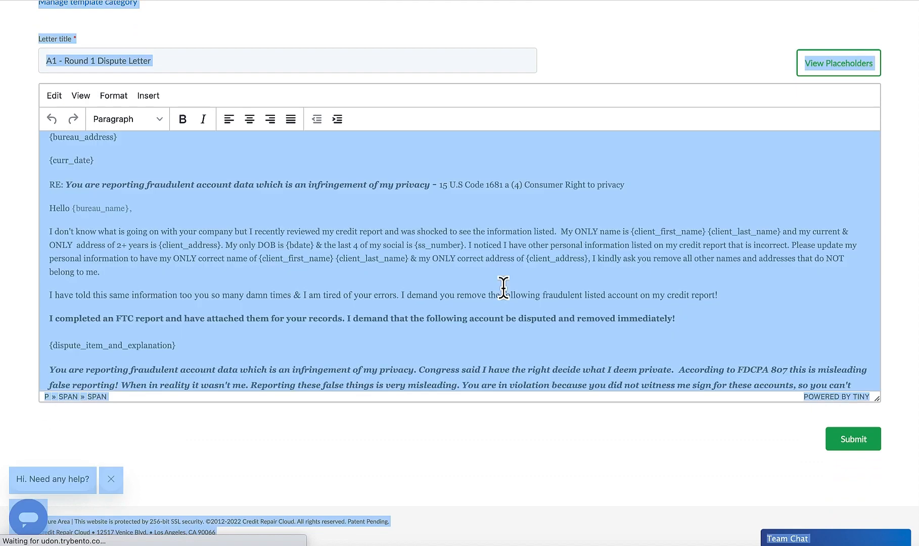
{"action": "left_click", "coordinate": [412, 278]}
{"action": "key", "text": "ctrl+a"}
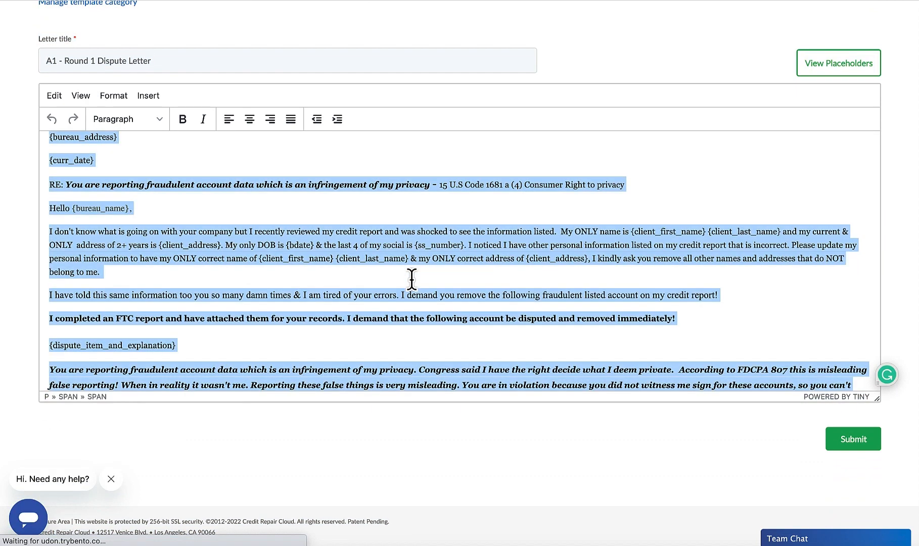
{"action": "left_click", "coordinate": [121, 97]}
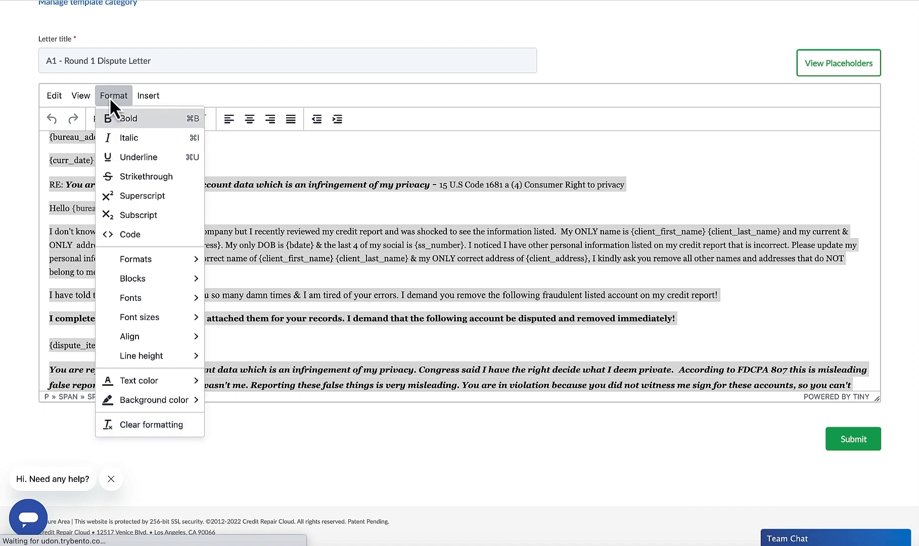
{"action": "left_click", "coordinate": [140, 429]}
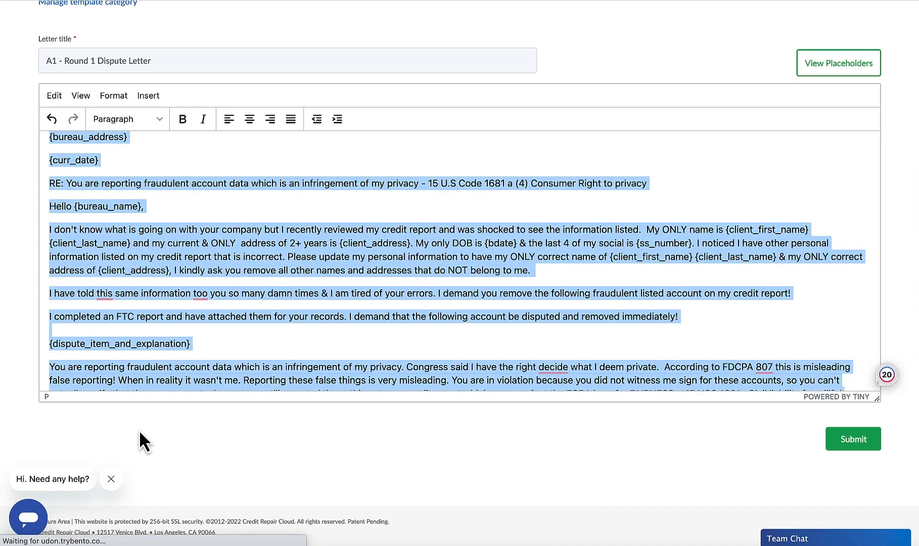
{"action": "left_click", "coordinate": [205, 375]}
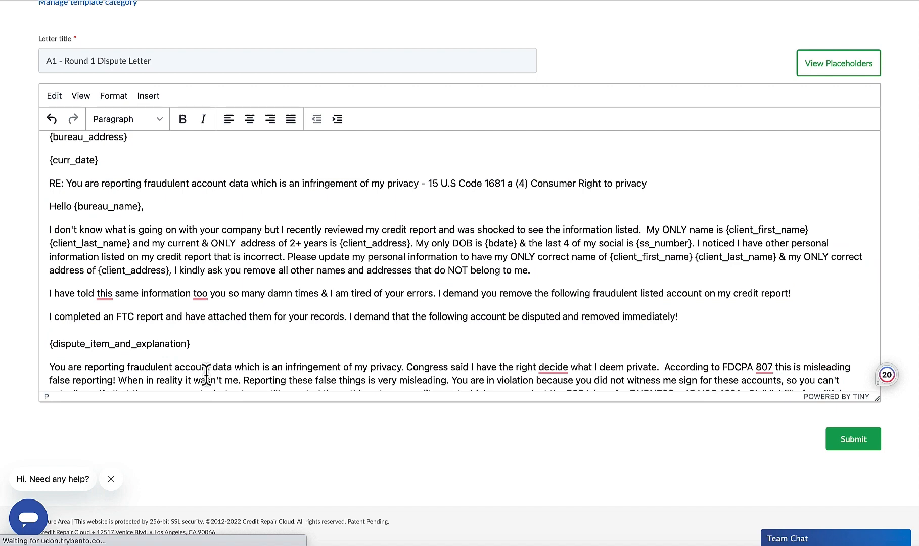
Step: In the sentence starting "I have told", insert "you" before "this same information" and correct "too" to "to"
{"action": "scroll", "coordinate": [205, 375], "scroll_direction": "up", "scroll_amount": 3}
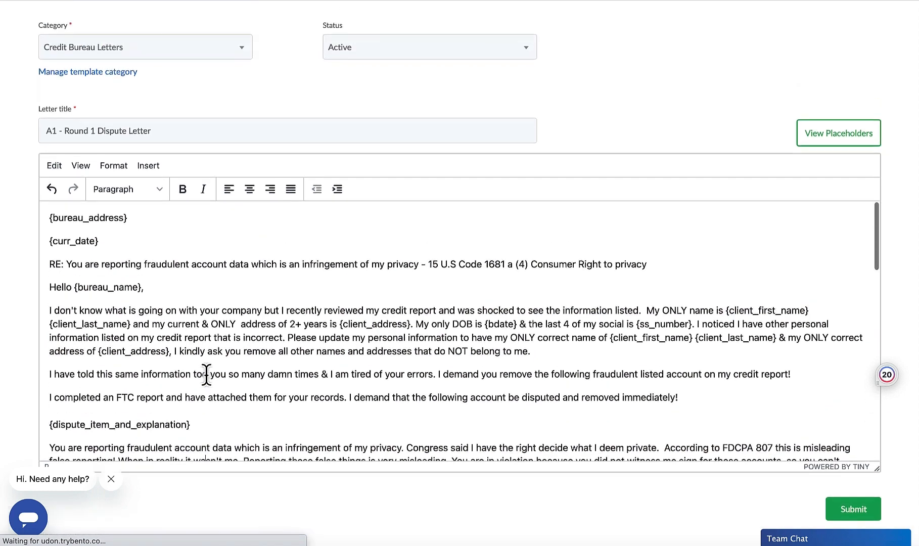
{"action": "scroll", "coordinate": [263, 240], "scroll_direction": "down", "scroll_amount": 3}
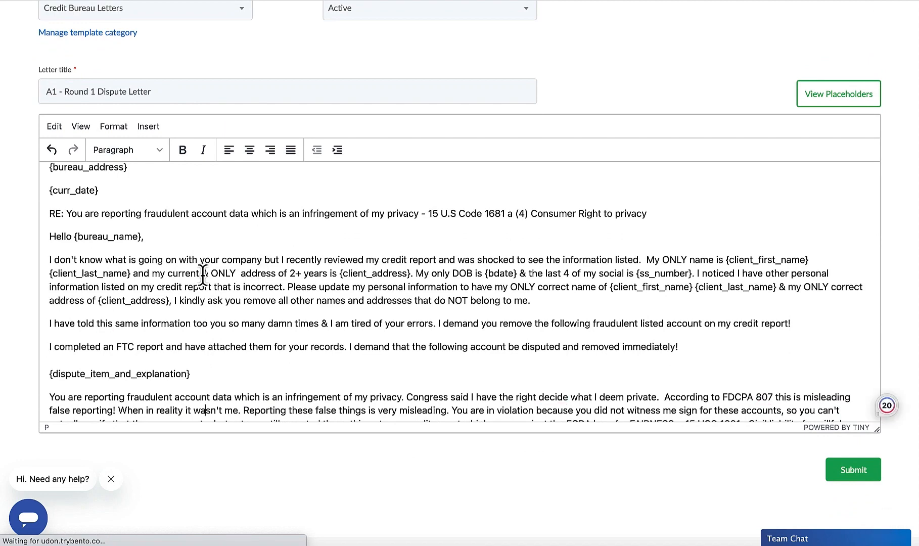
{"action": "scroll", "coordinate": [255, 283], "scroll_direction": "up", "scroll_amount": 1}
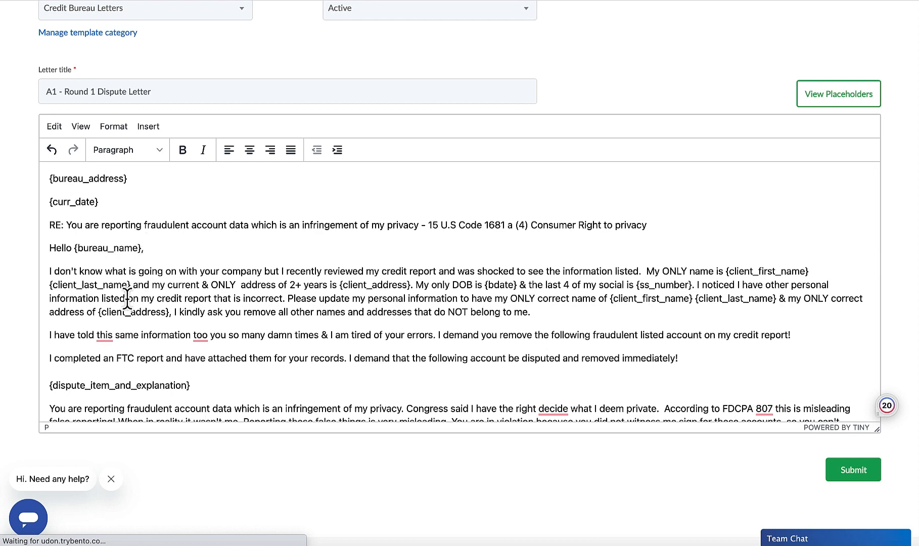
{"action": "scroll", "coordinate": [143, 323], "scroll_direction": "down", "scroll_amount": 1}
{"action": "scroll", "coordinate": [143, 324], "scroll_direction": "down", "scroll_amount": 1}
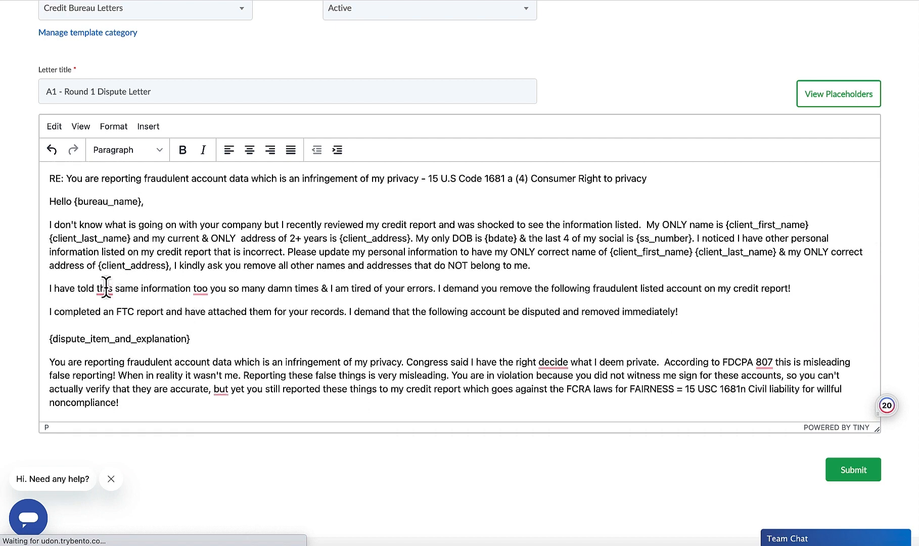
{"action": "left_click", "coordinate": [101, 289]}
{"action": "left_click", "coordinate": [112, 323]}
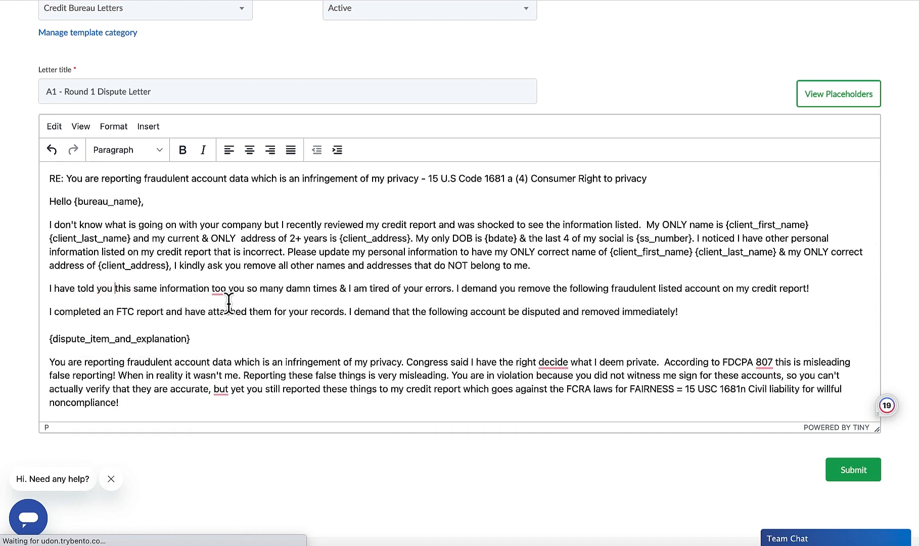
{"action": "double_click", "coordinate": [218, 288]}
{"action": "type", "text": "to"}
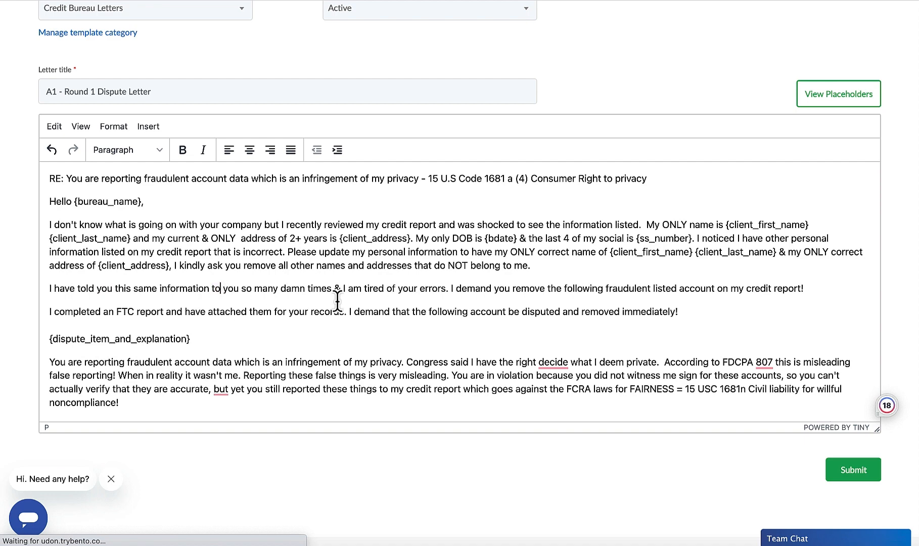
Step: In the paragraph below {dispute_item_and_explanation}, change "decide" to "to decide" and remove "but" before "yet you still reported"
{"action": "scroll", "coordinate": [440, 316], "scroll_direction": "down", "scroll_amount": 1}
{"action": "mouse_move", "coordinate": [550, 348]}
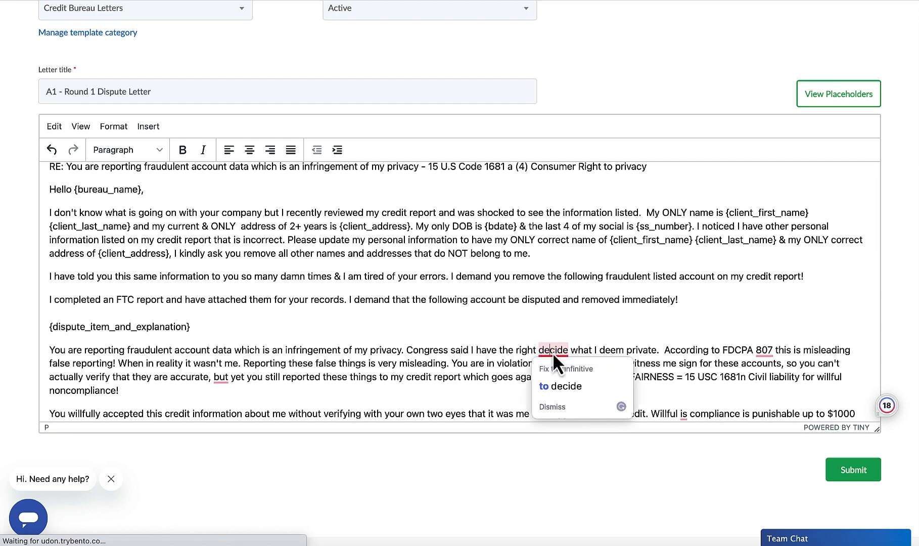
{"action": "left_click", "coordinate": [555, 384]}
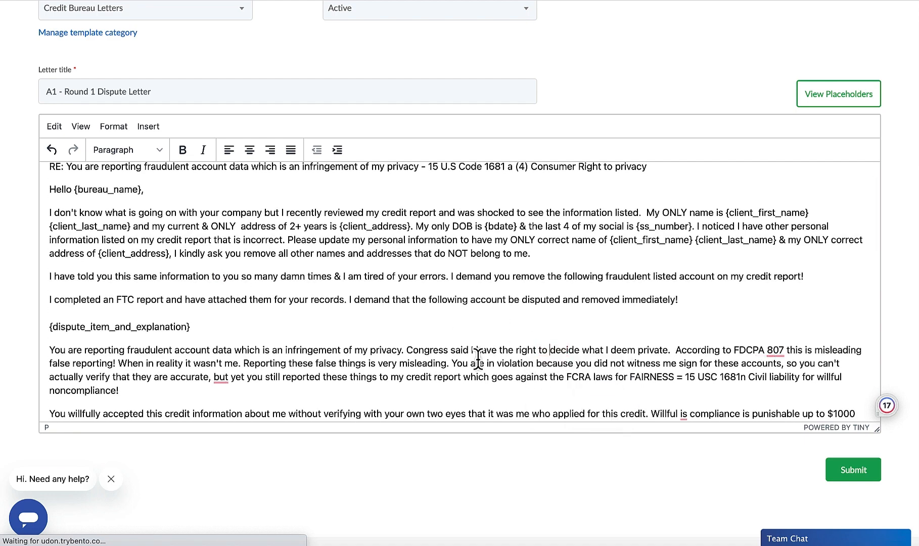
{"action": "scroll", "coordinate": [477, 361], "scroll_direction": "down", "scroll_amount": 2}
{"action": "scroll", "coordinate": [414, 345], "scroll_direction": "down", "scroll_amount": 1}
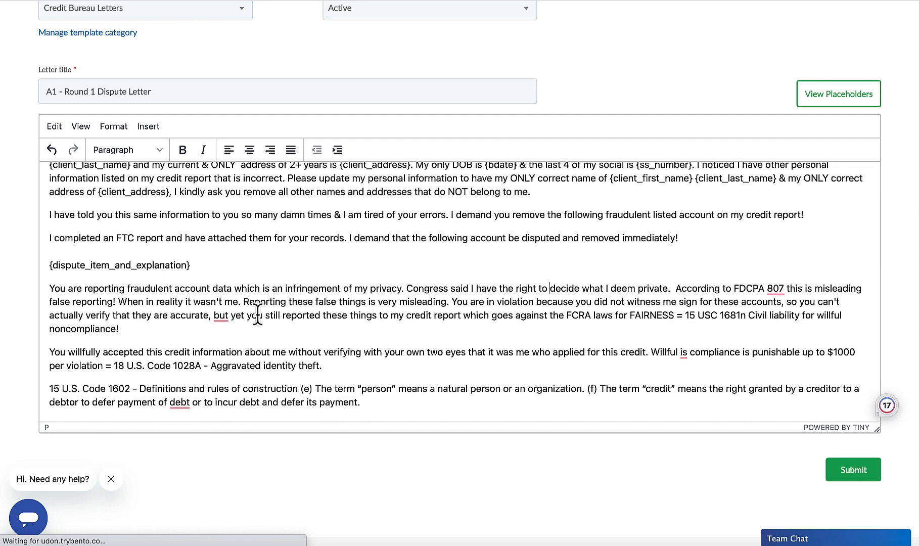
{"action": "mouse_move", "coordinate": [221, 316]}
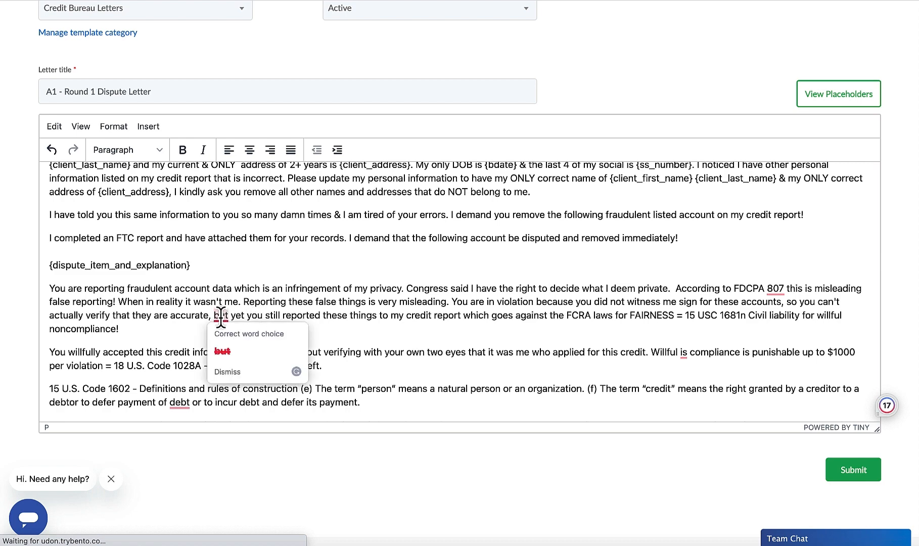
{"action": "left_click", "coordinate": [222, 347]}
Step: Change "payment of debt" to "payment of a debt" and add a comma after "Under 15 USC 1681s-2"
{"action": "scroll", "coordinate": [251, 333], "scroll_direction": "down", "scroll_amount": 5}
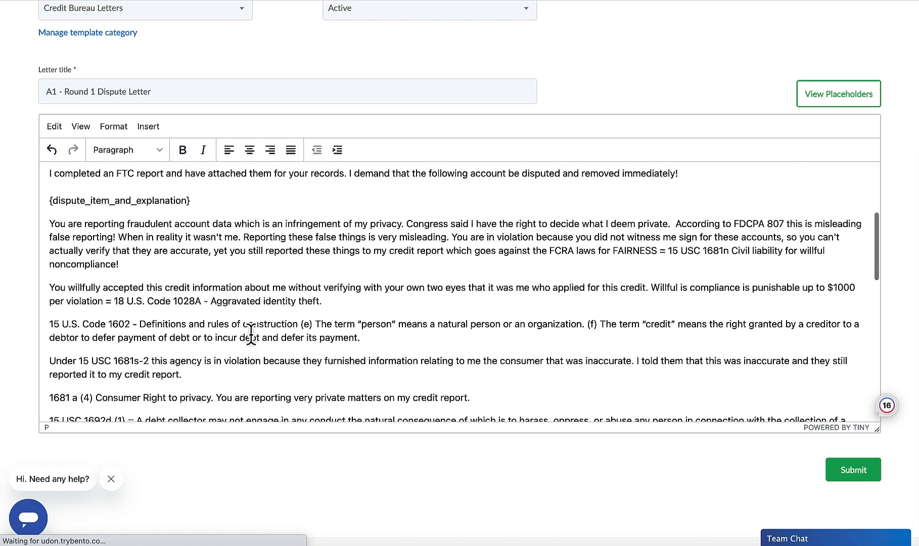
{"action": "mouse_move", "coordinate": [180, 337]}
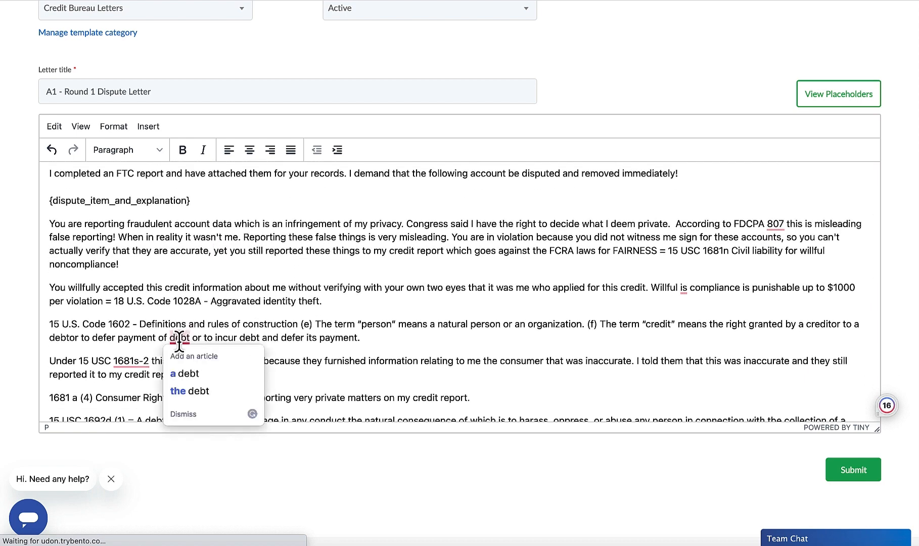
{"action": "left_click", "coordinate": [180, 371]}
{"action": "mouse_move", "coordinate": [135, 366]}
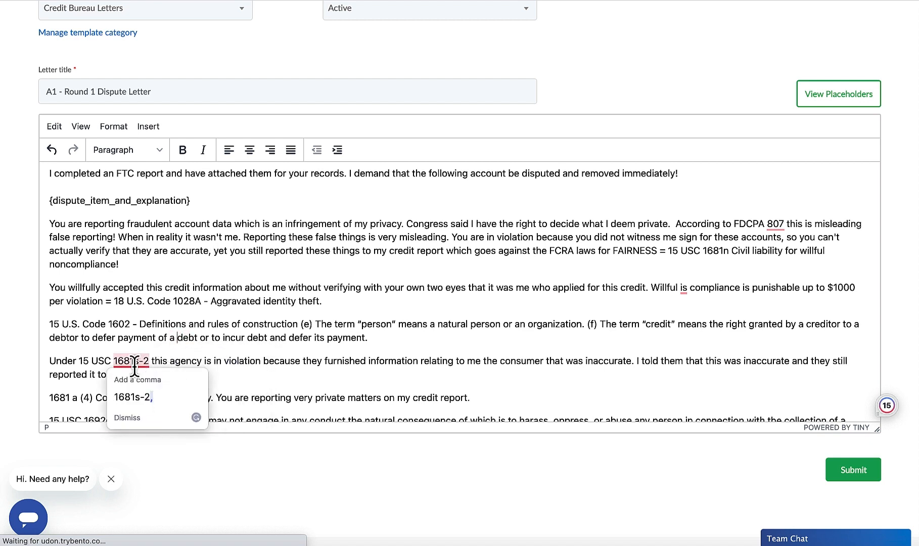
{"action": "left_click", "coordinate": [148, 396]}
Step: Remove the empty line above the paragraph starting "Also, these credit reporting agencies"
{"action": "scroll", "coordinate": [226, 362], "scroll_direction": "down", "scroll_amount": 5}
{"action": "scroll", "coordinate": [226, 362], "scroll_direction": "down", "scroll_amount": 3}
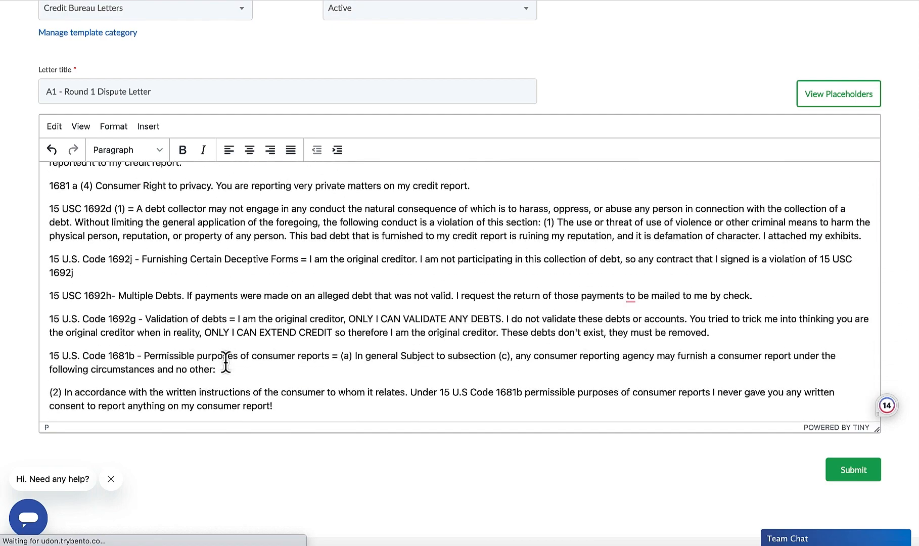
{"action": "scroll", "coordinate": [225, 362], "scroll_direction": "down", "scroll_amount": 6}
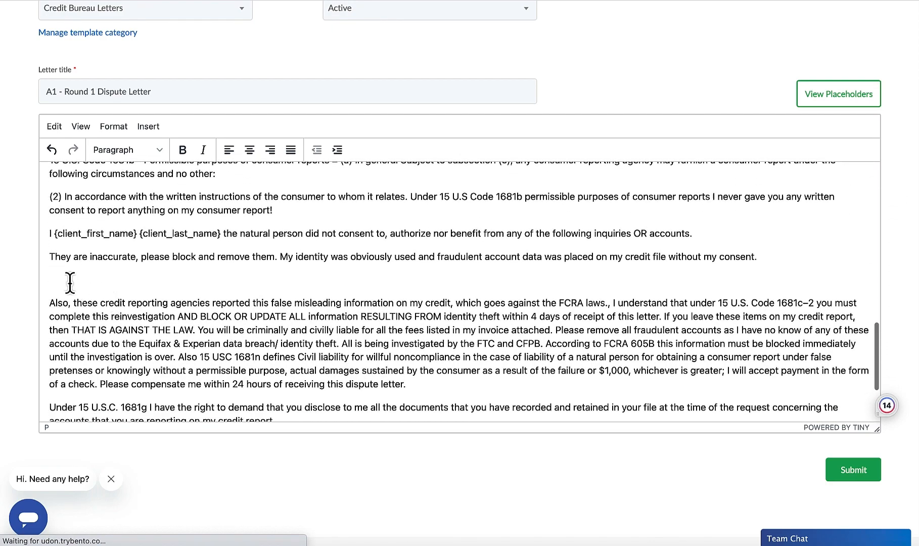
{"action": "left_click", "coordinate": [48, 302]}
{"action": "key", "text": "BackSpace"}
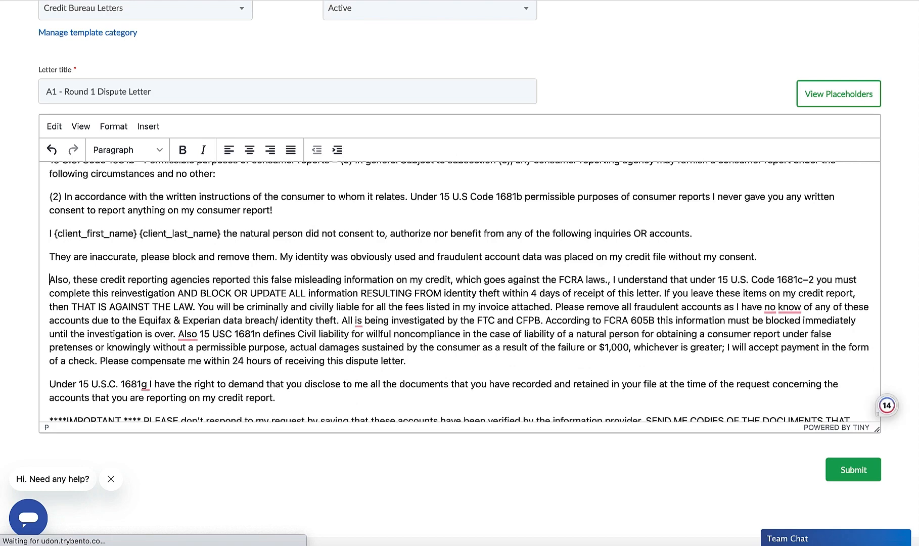
Step: In the paragraph starting "Also, these credit reporting agencies", change "Also 15 USC" to "Also, 15 USC", "All is" to "All are" and "no know" to "no knowledge"
{"action": "mouse_move", "coordinate": [188, 334]}
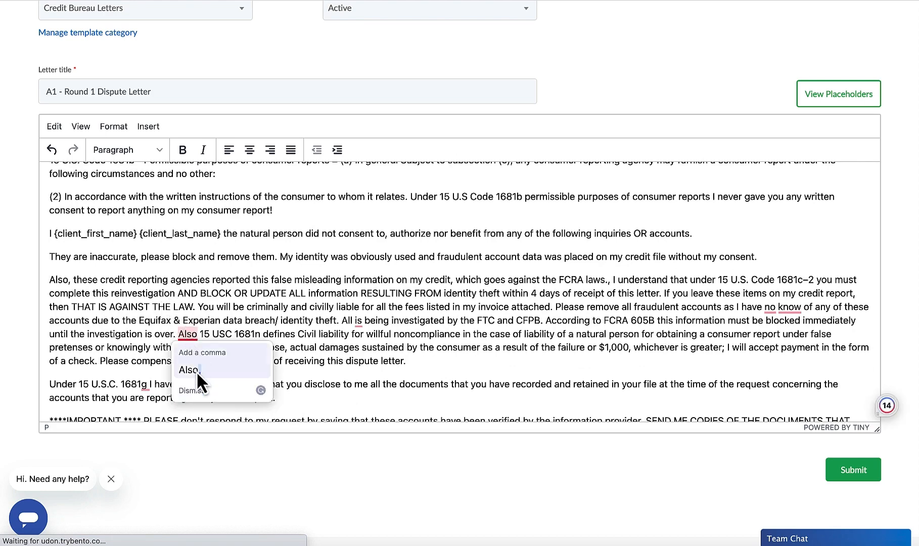
{"action": "left_click", "coordinate": [192, 369]}
{"action": "mouse_move", "coordinate": [359, 323]}
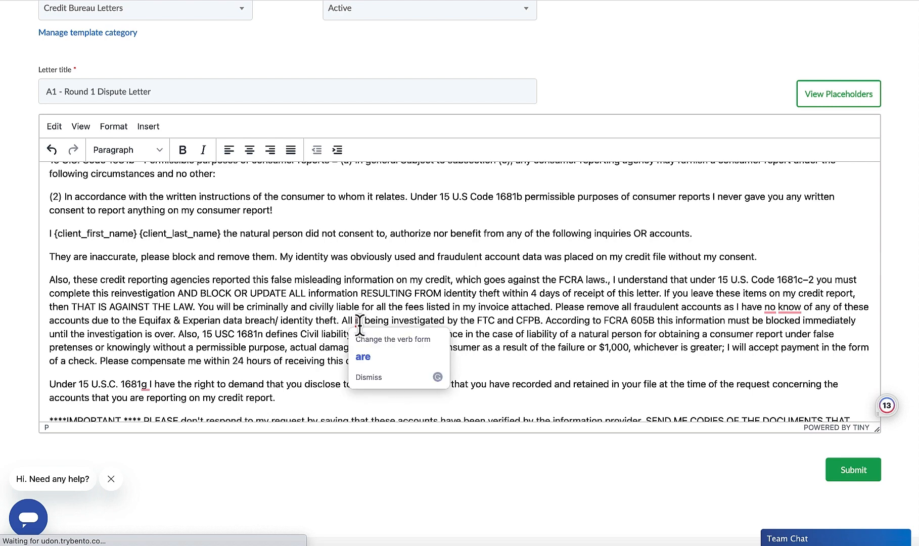
{"action": "left_click", "coordinate": [363, 360]}
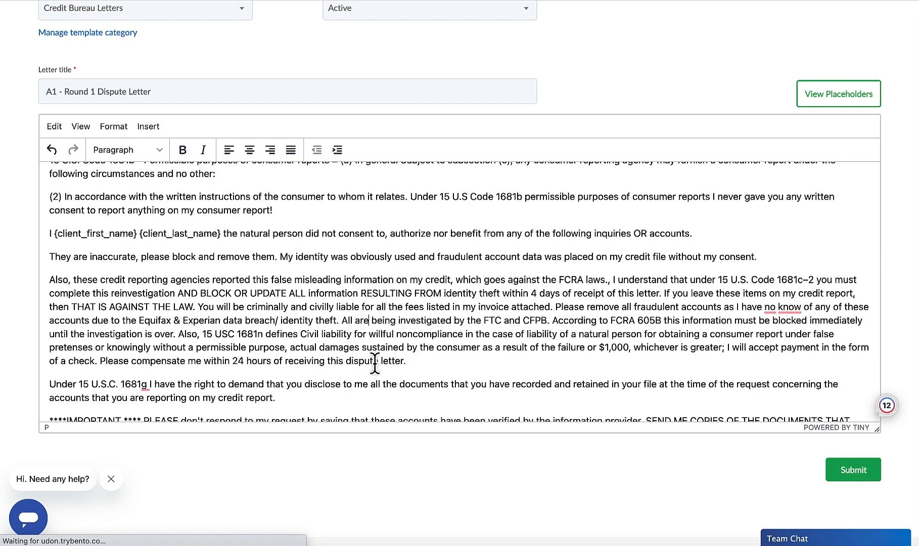
{"action": "mouse_move", "coordinate": [778, 307]}
{"action": "left_click", "coordinate": [784, 323]}
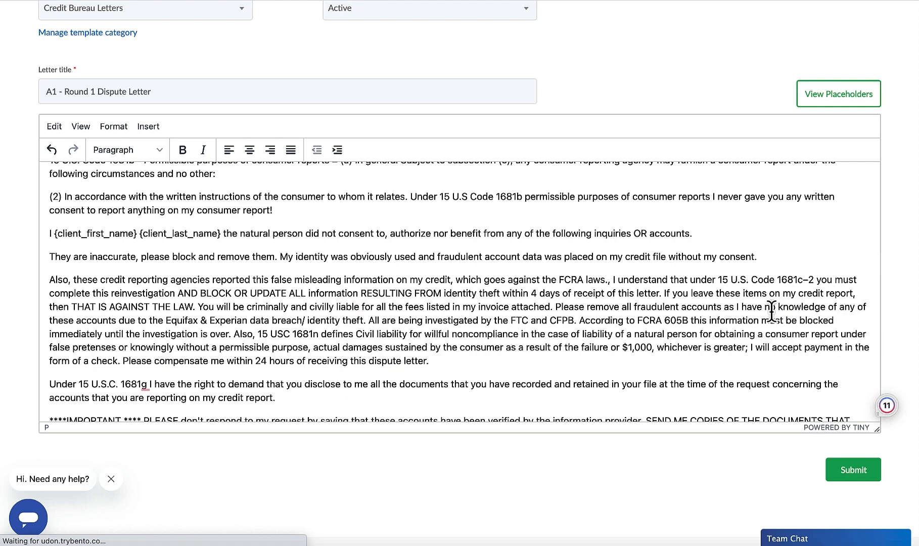
Step: Review the whole letter for remaining errors, from the closing lines back to the opening paragraphs
{"action": "scroll", "coordinate": [629, 302], "scroll_direction": "down", "scroll_amount": 3}
{"action": "scroll", "coordinate": [250, 365], "scroll_direction": "down", "scroll_amount": 1}
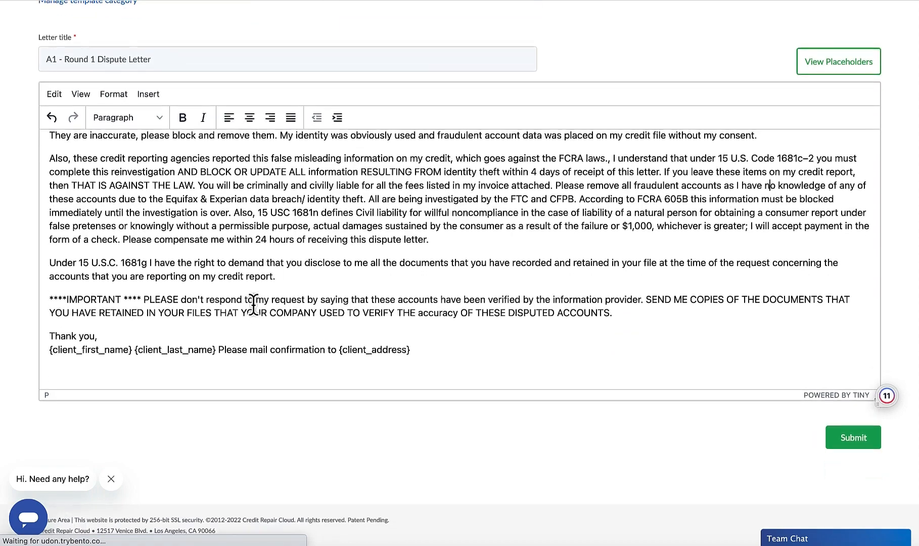
{"action": "scroll", "coordinate": [255, 303], "scroll_direction": "up", "scroll_amount": 2}
{"action": "scroll", "coordinate": [254, 304], "scroll_direction": "up", "scroll_amount": 8}
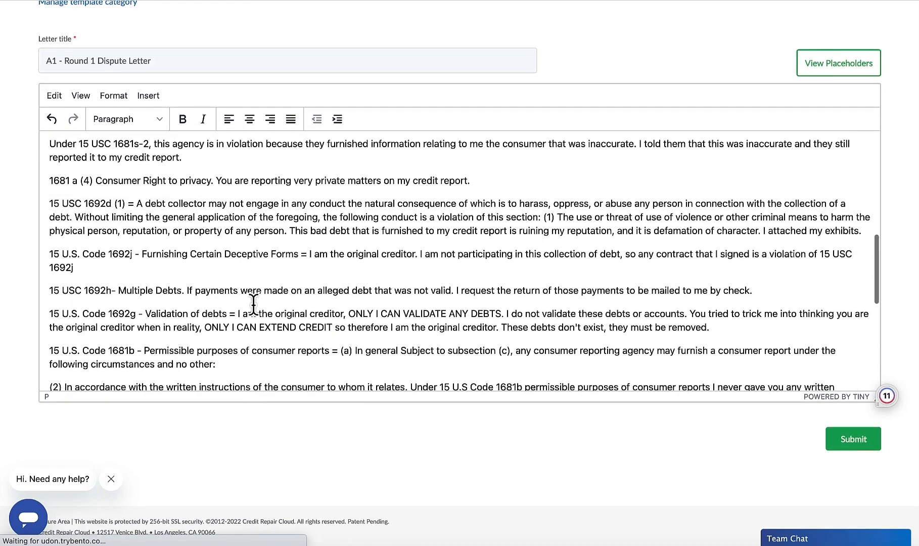
{"action": "scroll", "coordinate": [254, 304], "scroll_direction": "up", "scroll_amount": 10}
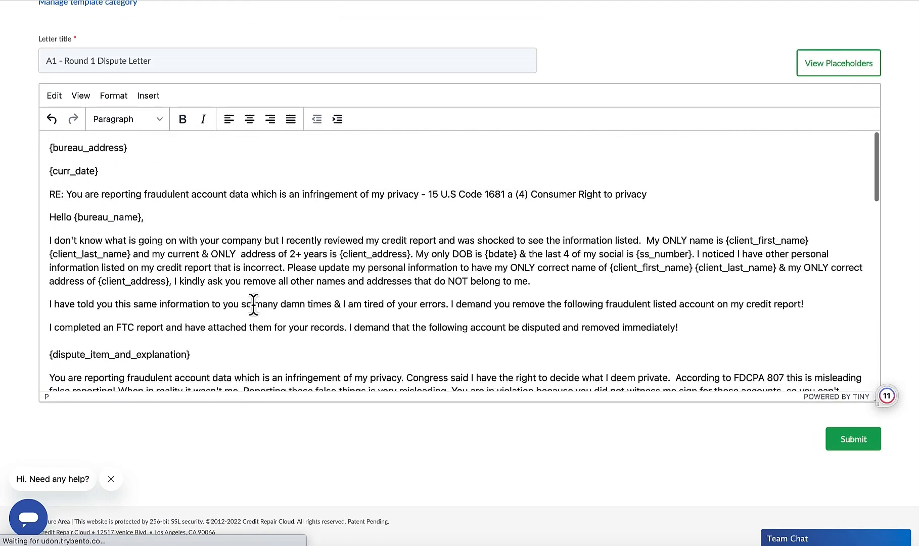
{"action": "scroll", "coordinate": [253, 303], "scroll_direction": "down", "scroll_amount": 2}
{"action": "scroll", "coordinate": [174, 287], "scroll_direction": "down", "scroll_amount": 2}
{"action": "scroll", "coordinate": [160, 242], "scroll_direction": "up", "scroll_amount": 4}
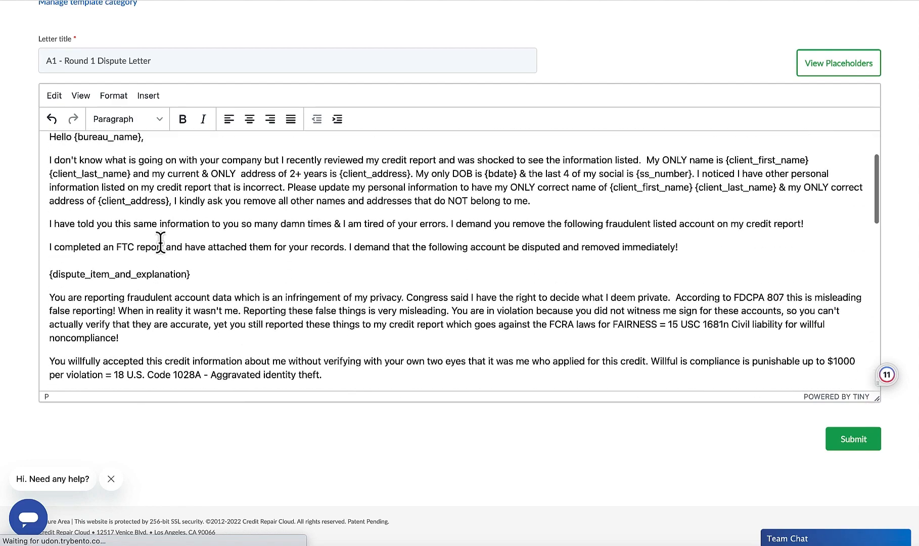
Step: Highlight {bureau_address} at the start of the letter and show the list of available placeholders for comparison
{"action": "left_click_drag", "start_coordinate": [138, 149], "coordinate": [32, 147]}
{"action": "scroll", "coordinate": [203, 197], "scroll_direction": "up", "scroll_amount": 2}
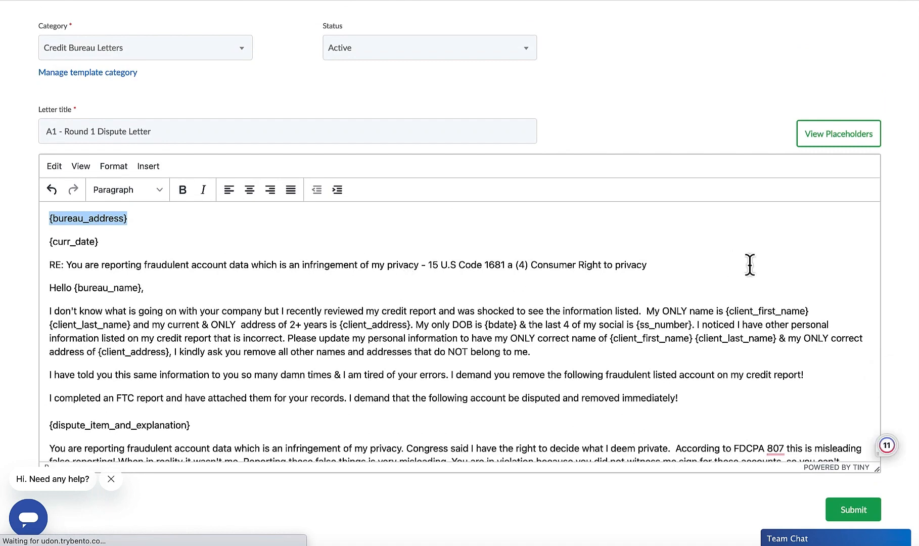
{"action": "left_click", "coordinate": [820, 147]}
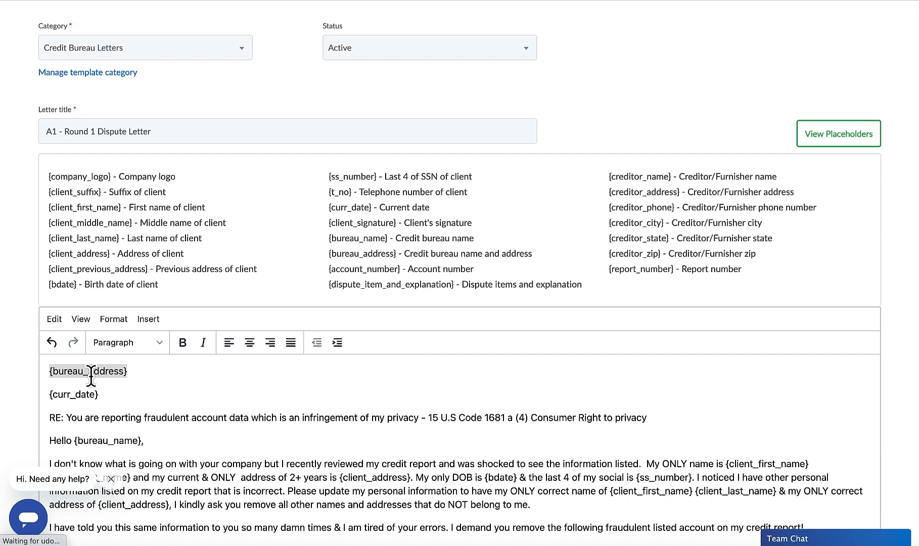
{"action": "scroll", "coordinate": [88, 376], "scroll_direction": "down", "scroll_amount": 3}
{"action": "scroll", "coordinate": [172, 420], "scroll_direction": "up", "scroll_amount": 3}
{"action": "scroll", "coordinate": [143, 262], "scroll_direction": "down", "scroll_amount": 3}
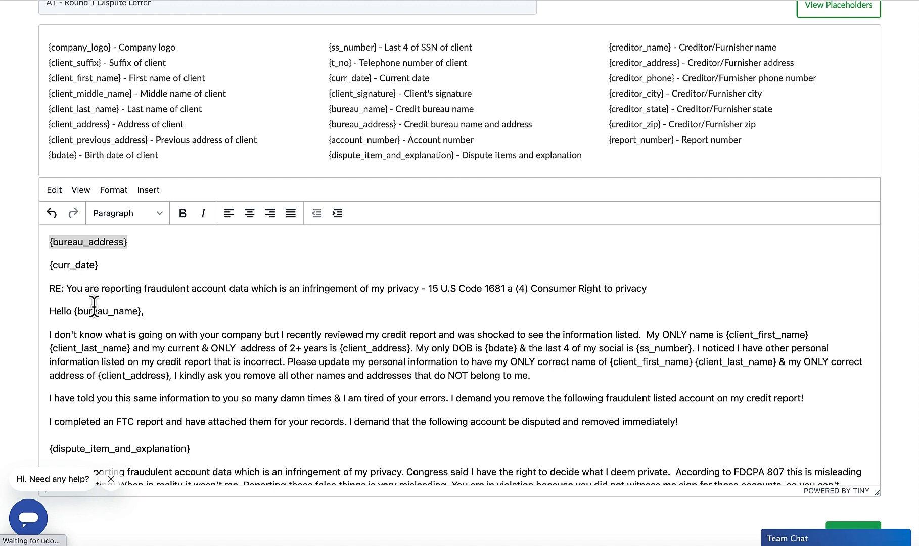
Step: Examine the "RE:" subject line, the {dispute_item_and_explanation} placeholder and the introductory paragraph starting "I don't know what is going on"
{"action": "left_click", "coordinate": [62, 290]}
{"action": "triple_click", "coordinate": [62, 292]}
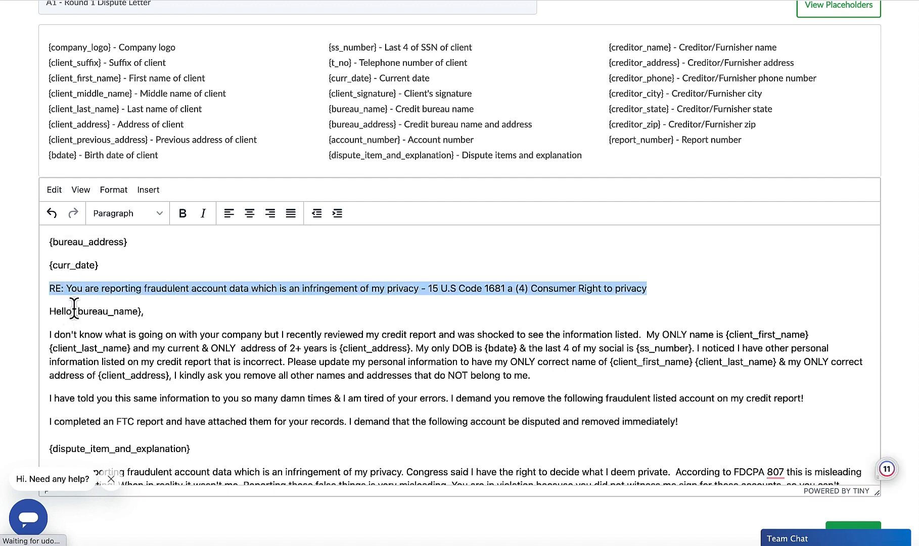
{"action": "left_click", "coordinate": [263, 288]}
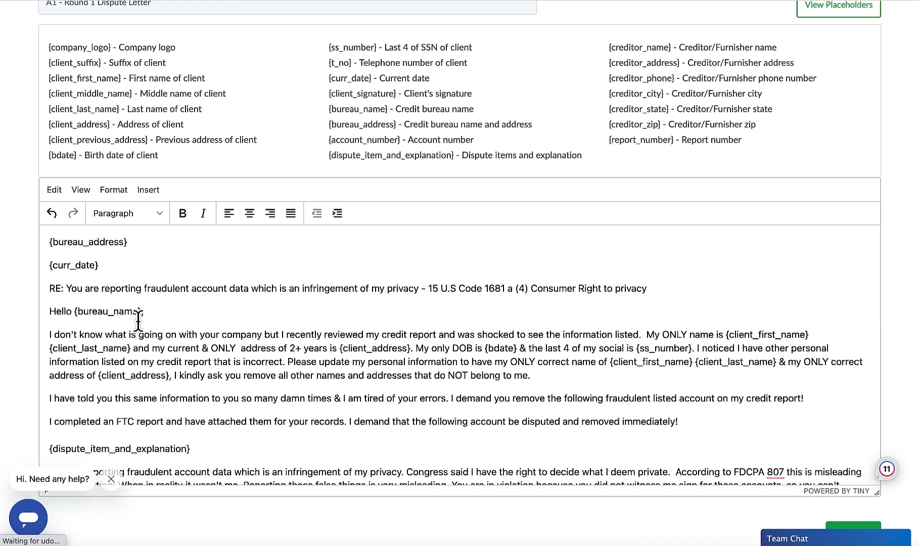
{"action": "scroll", "coordinate": [138, 318], "scroll_direction": "down", "scroll_amount": 2}
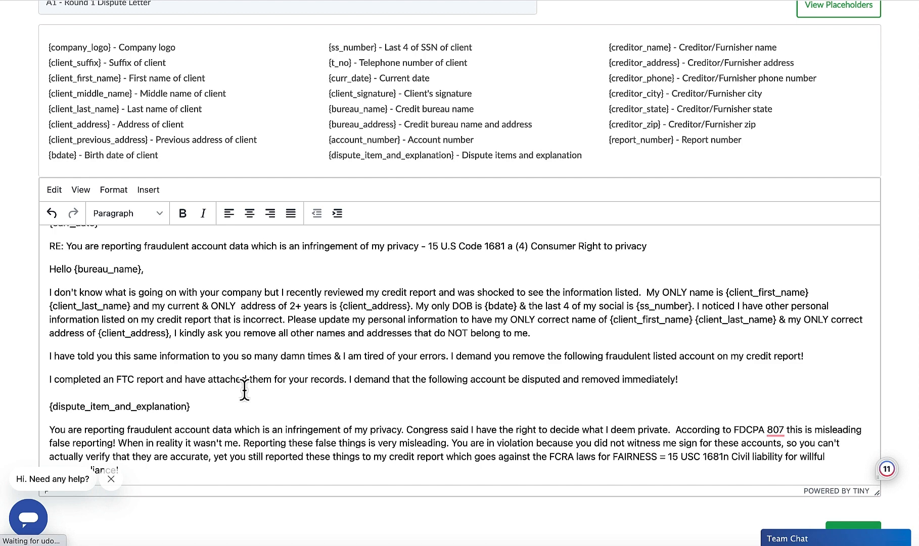
{"action": "scroll", "coordinate": [244, 389], "scroll_direction": "down", "scroll_amount": 2}
{"action": "scroll", "coordinate": [244, 390], "scroll_direction": "down", "scroll_amount": 1}
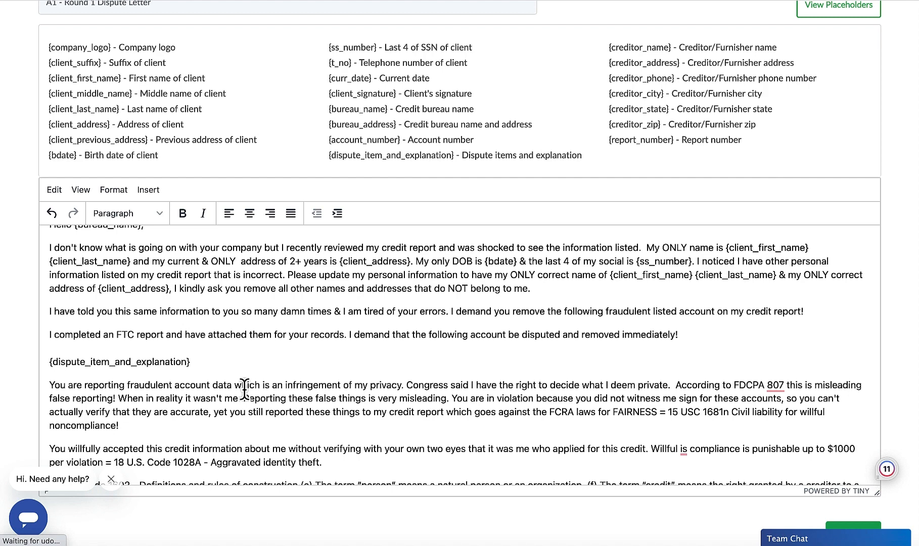
{"action": "triple_click", "coordinate": [88, 363]}
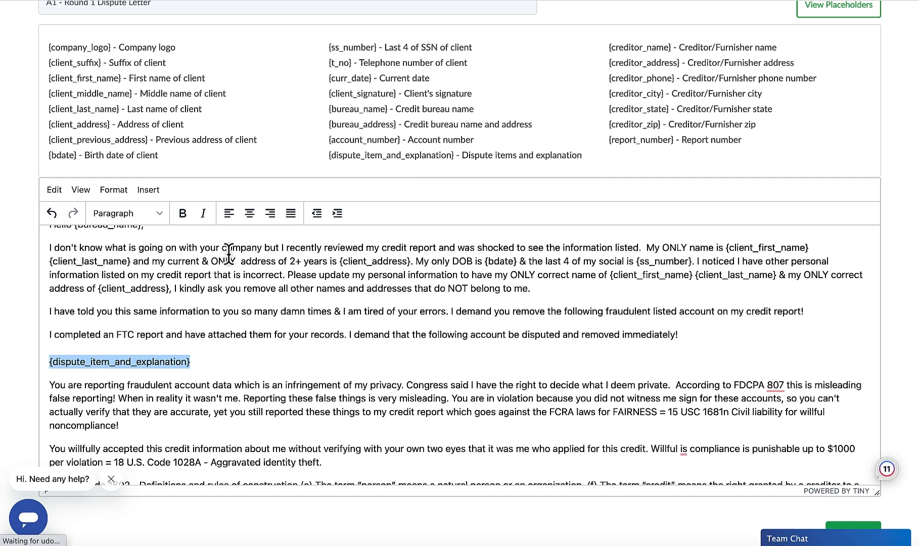
{"action": "left_click_drag", "start_coordinate": [541, 289], "coordinate": [37, 248]}
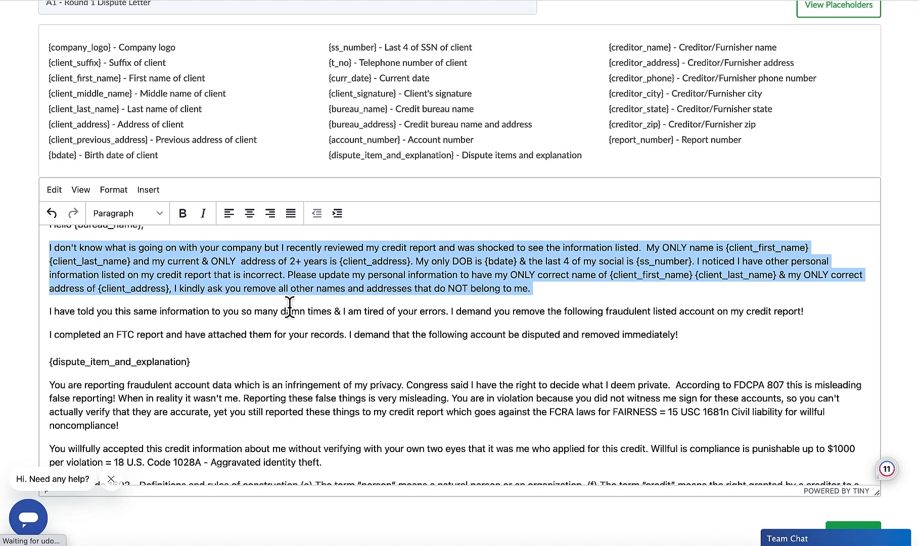
Step: Read through the legal paragraphs that follow {dispute_item_and_explanation}, down to the 15 U.S.C. 1681g disclosure demand
{"action": "scroll", "coordinate": [287, 303], "scroll_direction": "down", "scroll_amount": 1}
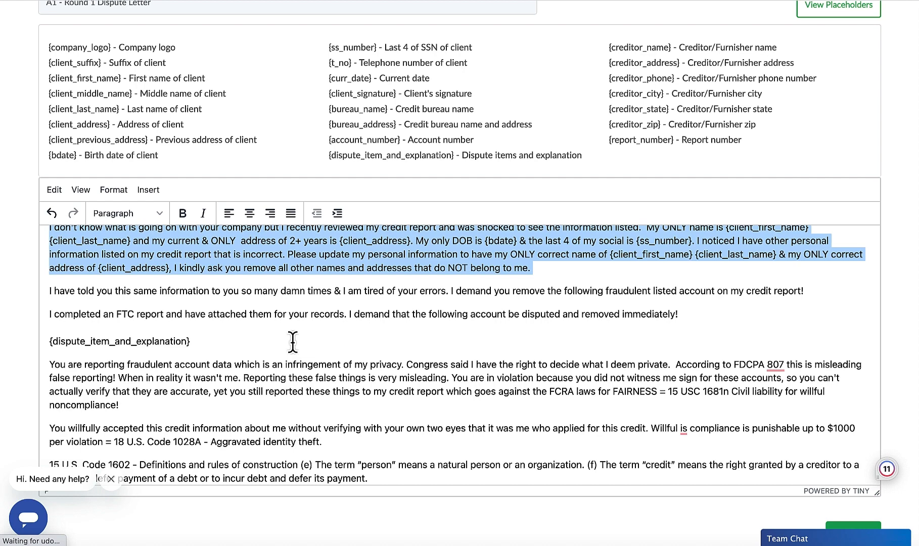
{"action": "scroll", "coordinate": [292, 342], "scroll_direction": "down", "scroll_amount": 3}
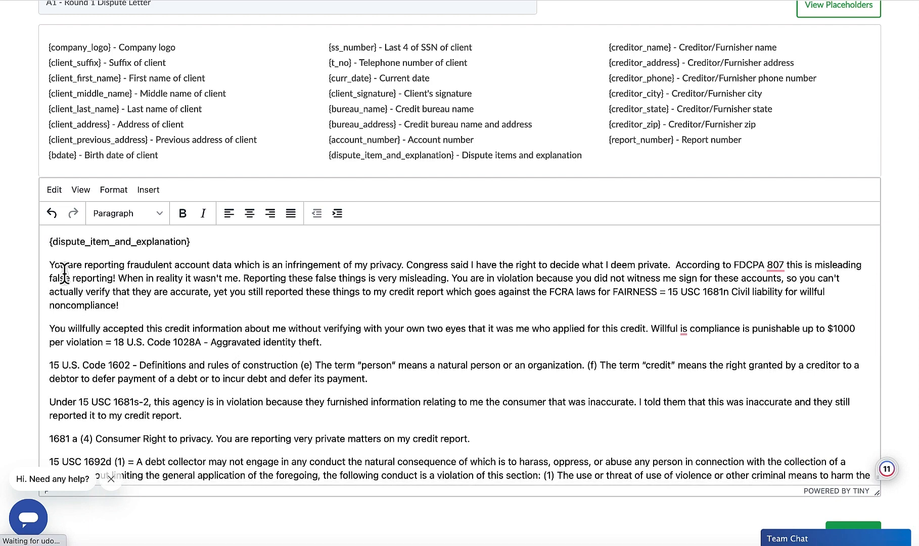
{"action": "scroll", "coordinate": [167, 318], "scroll_direction": "down", "scroll_amount": 3}
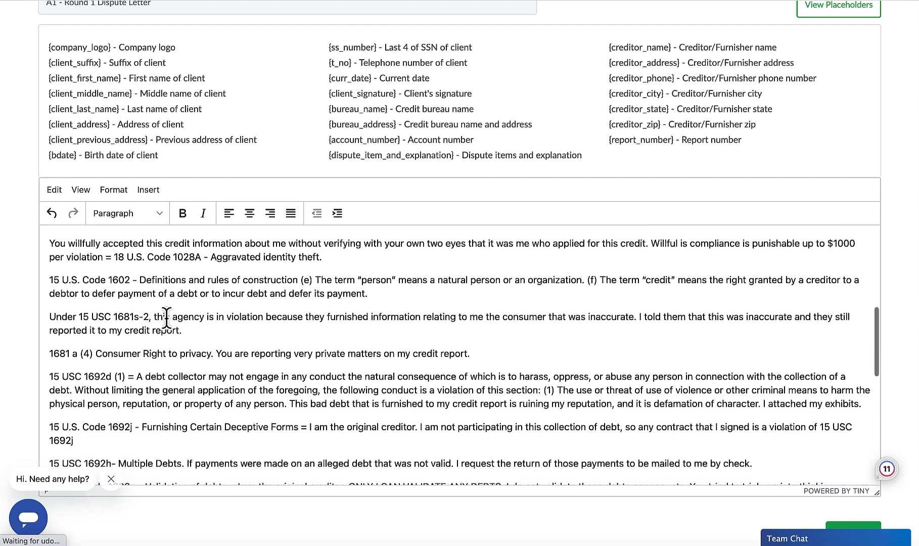
{"action": "scroll", "coordinate": [167, 319], "scroll_direction": "down", "scroll_amount": 5}
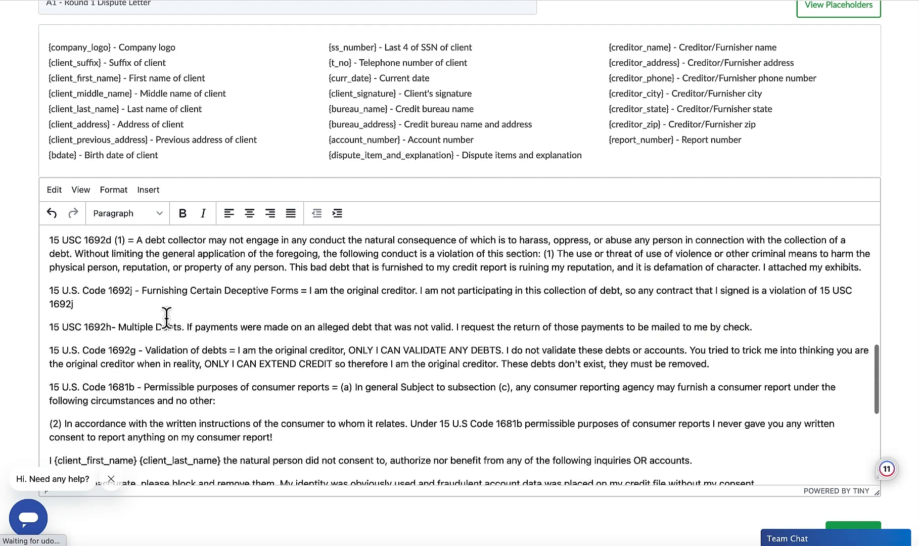
{"action": "scroll", "coordinate": [166, 317], "scroll_direction": "down", "scroll_amount": 5}
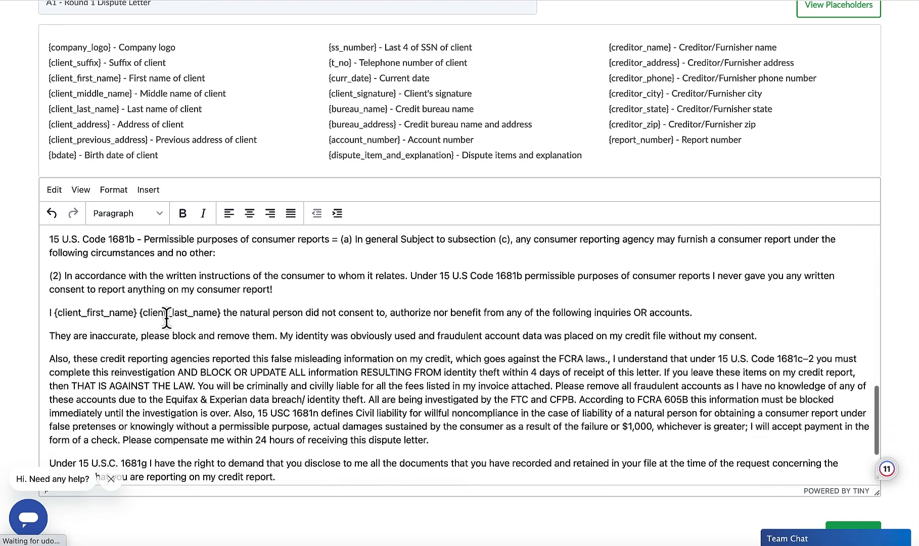
Step: Set the line height to 1 for the statute paragraphs from "15 U.S. Code 1602" through the one starting "(2) In accordance with the written instructions"
{"action": "scroll", "coordinate": [167, 318], "scroll_direction": "up", "scroll_amount": 2}
{"action": "left_click_drag", "start_coordinate": [273, 352], "coordinate": [36, 339]}
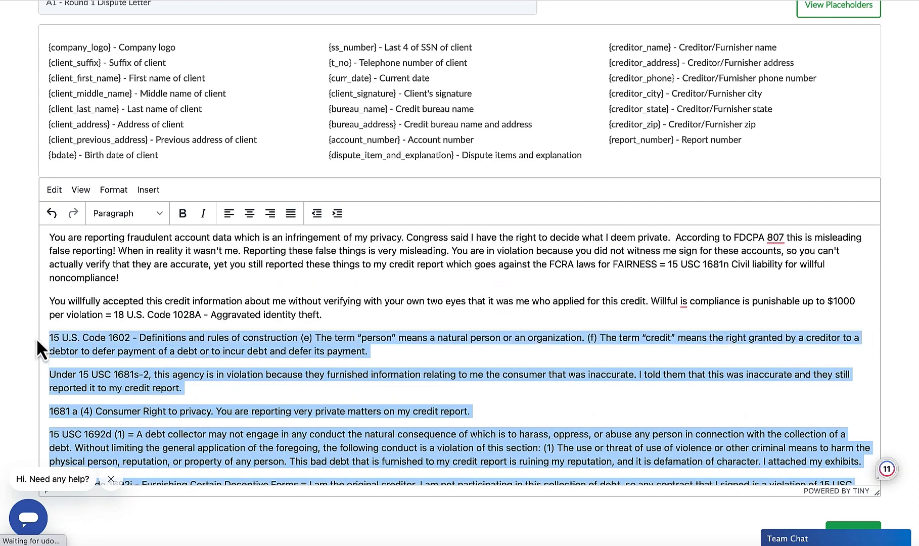
{"action": "left_click", "coordinate": [121, 191]}
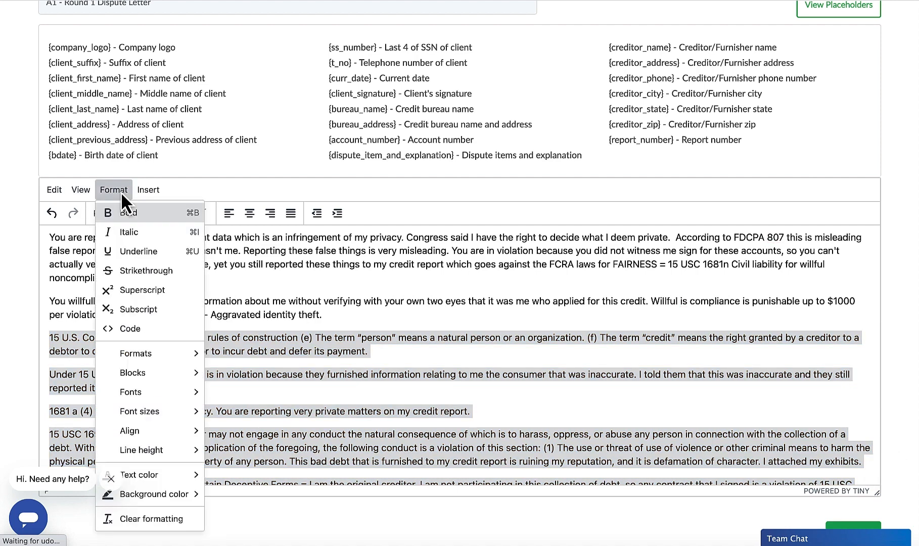
{"action": "left_click", "coordinate": [121, 192]}
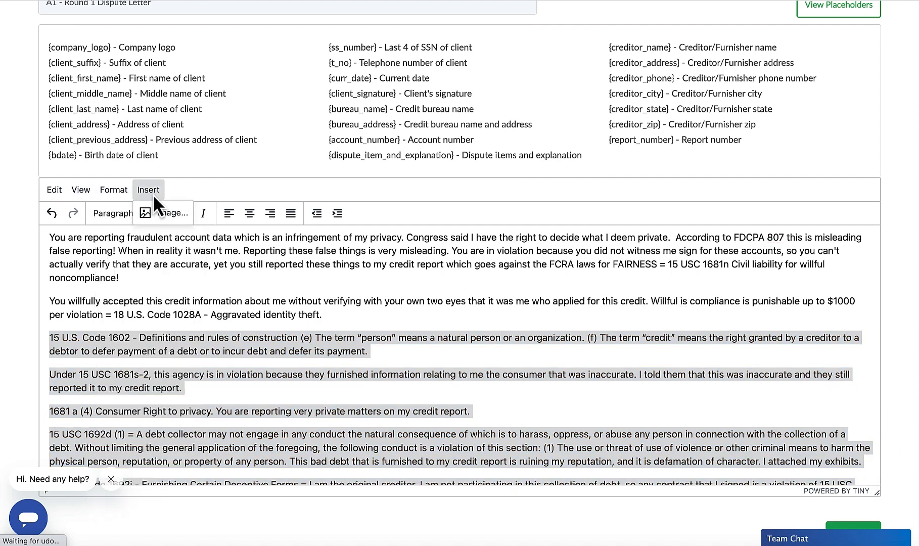
{"action": "left_click", "coordinate": [105, 194]}
{"action": "left_click", "coordinate": [105, 193]}
{"action": "left_click", "coordinate": [55, 188]}
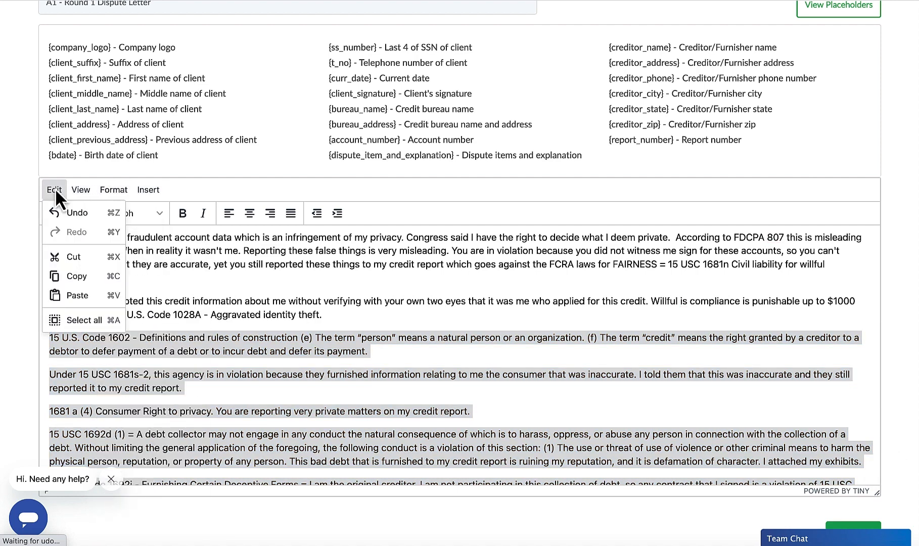
{"action": "left_click", "coordinate": [111, 188]}
{"action": "scroll", "coordinate": [133, 263], "scroll_direction": "down", "scroll_amount": 3}
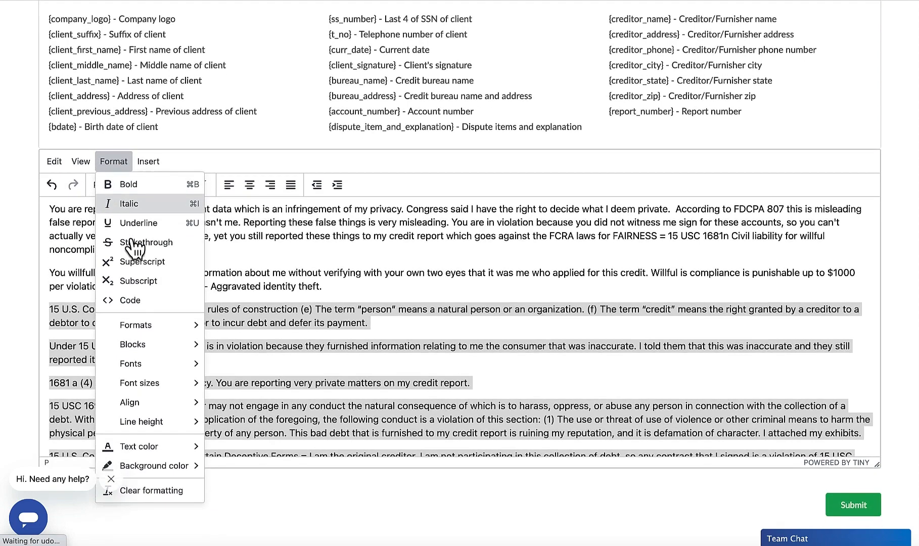
{"action": "mouse_move", "coordinate": [135, 281]}
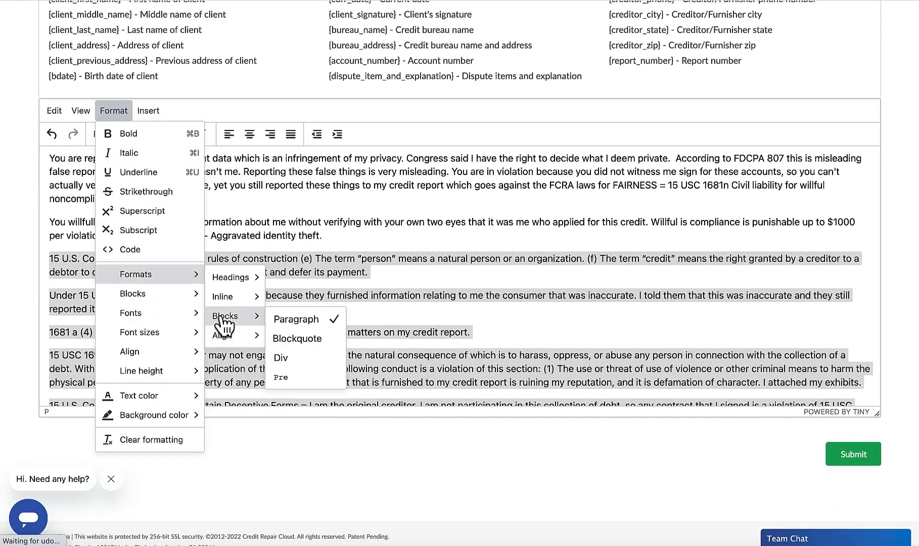
{"action": "mouse_move", "coordinate": [221, 298]}
{"action": "mouse_move", "coordinate": [221, 280]}
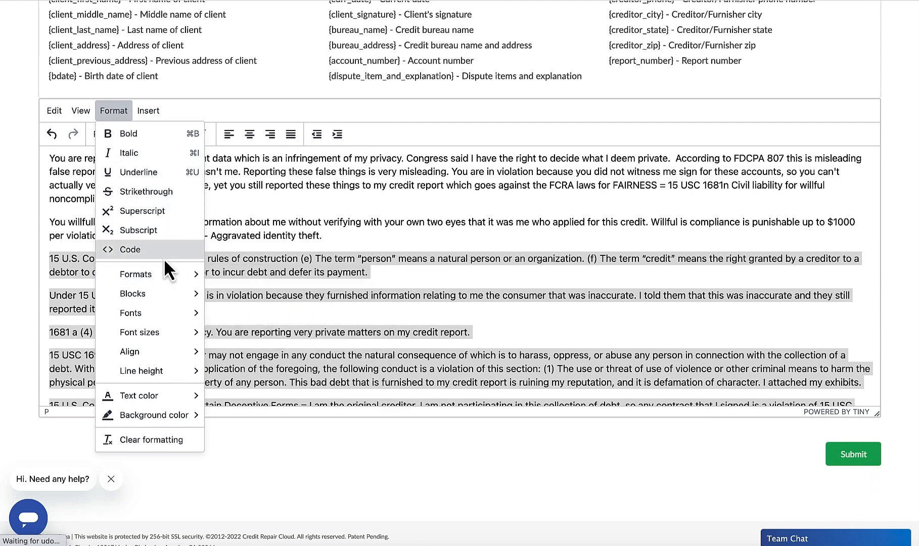
{"action": "mouse_move", "coordinate": [157, 295]}
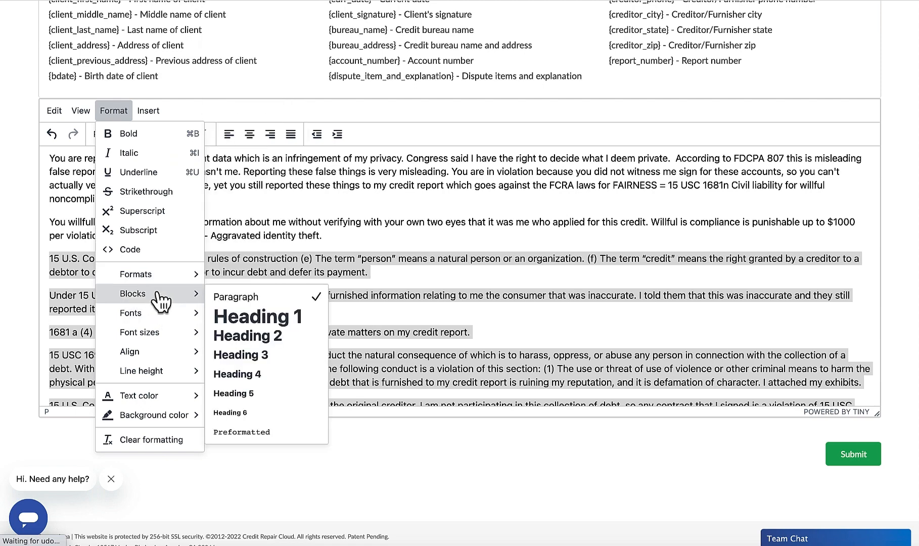
{"action": "mouse_move", "coordinate": [154, 313]}
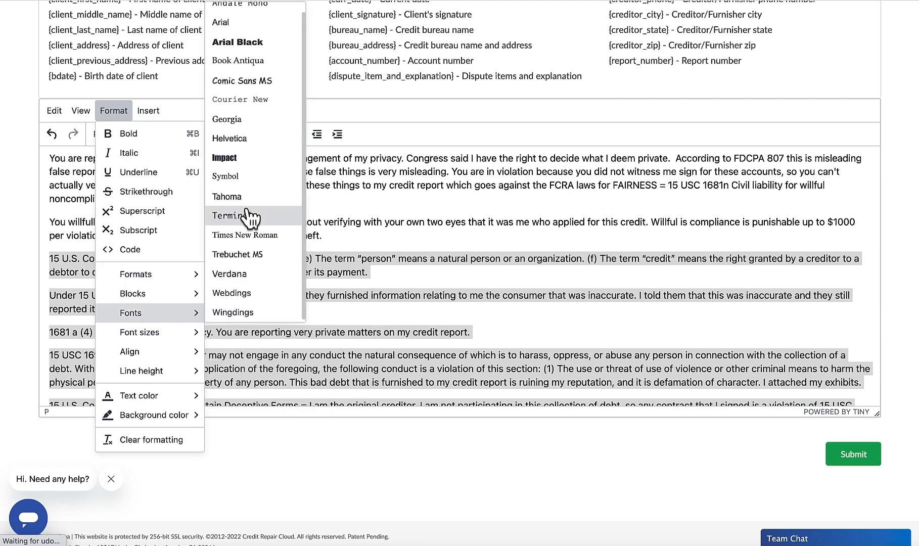
{"action": "mouse_move", "coordinate": [148, 355]}
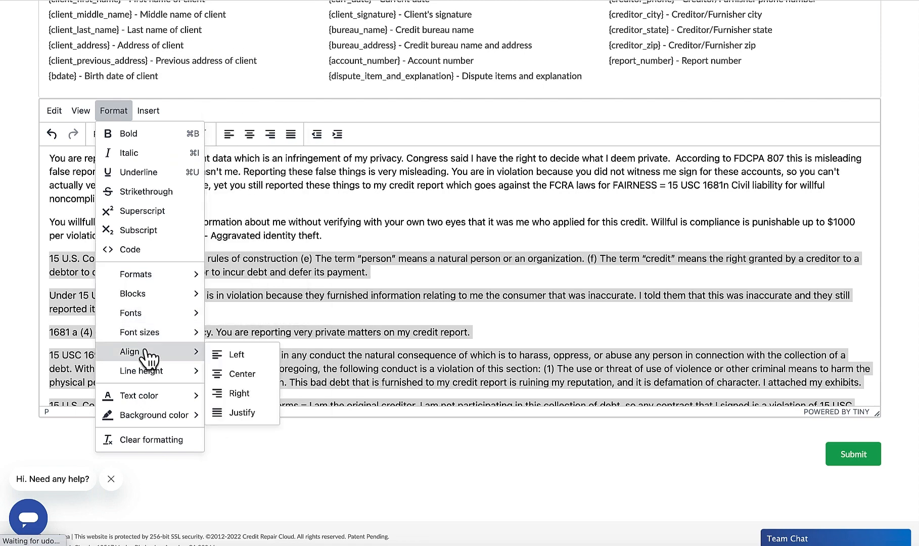
{"action": "scroll", "coordinate": [148, 344], "scroll_direction": "down", "scroll_amount": 1}
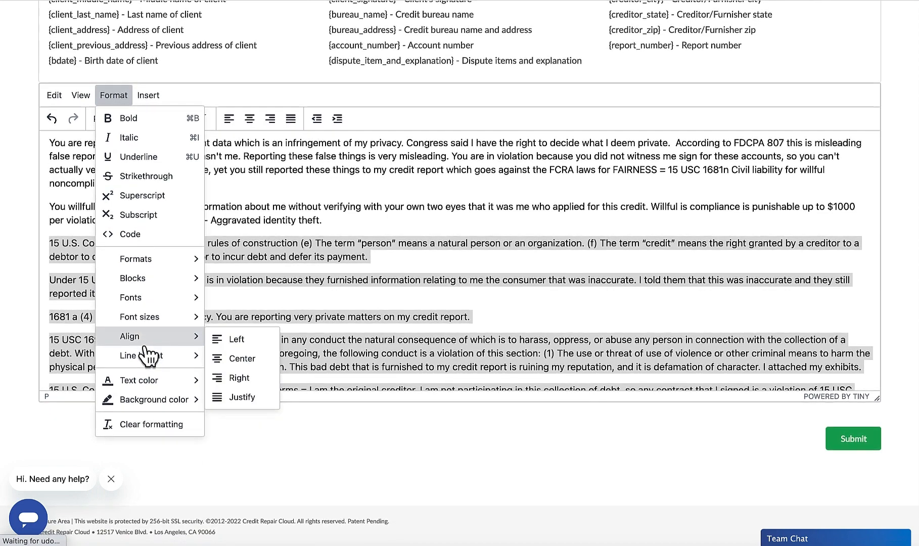
{"action": "mouse_move", "coordinate": [152, 380]}
{"action": "mouse_move", "coordinate": [184, 365]}
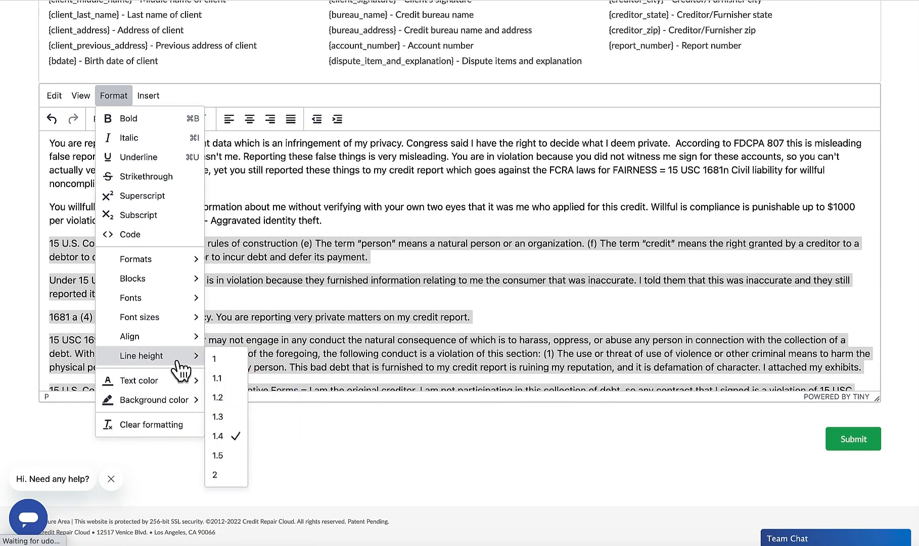
{"action": "left_click", "coordinate": [215, 355]}
{"action": "left_click", "coordinate": [133, 294]}
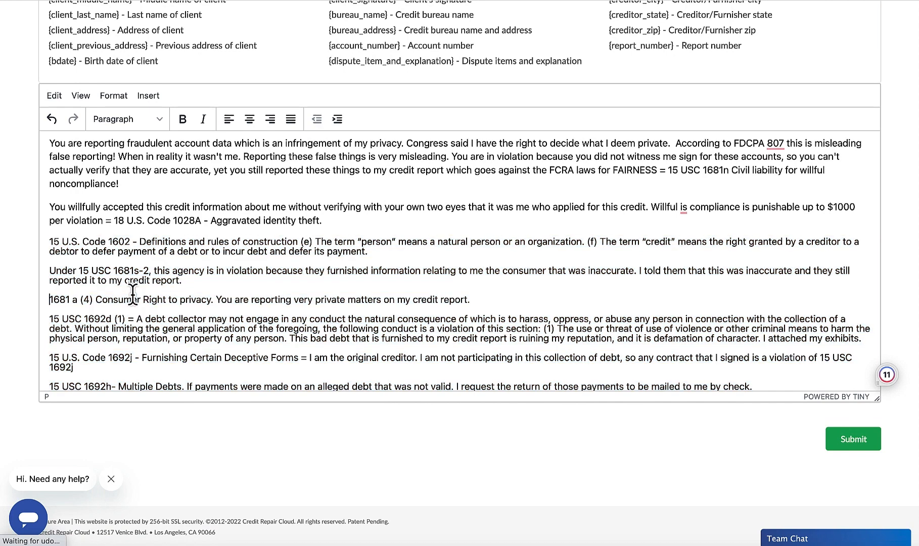
Step: Set the line height of the entire letter to 1
{"action": "key", "text": "ctrl+a"}
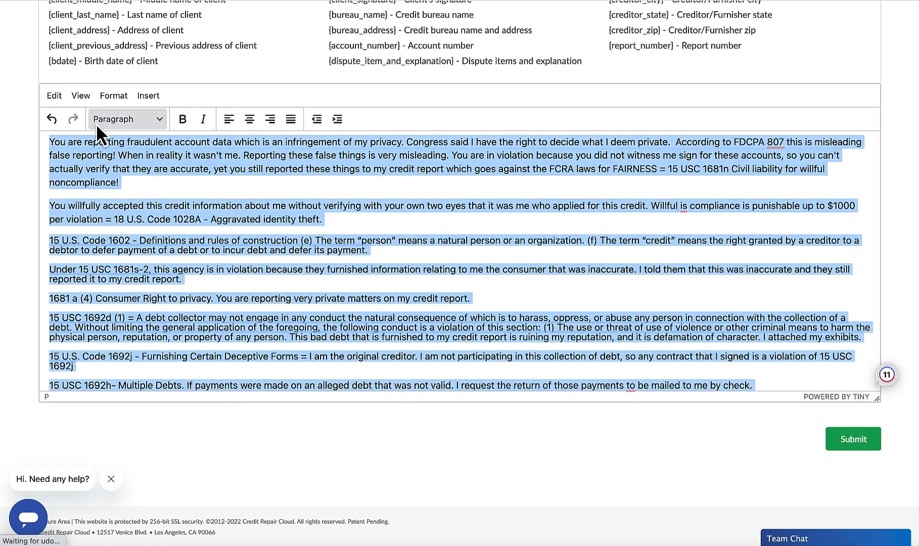
{"action": "left_click", "coordinate": [113, 98]}
{"action": "mouse_move", "coordinate": [187, 359]}
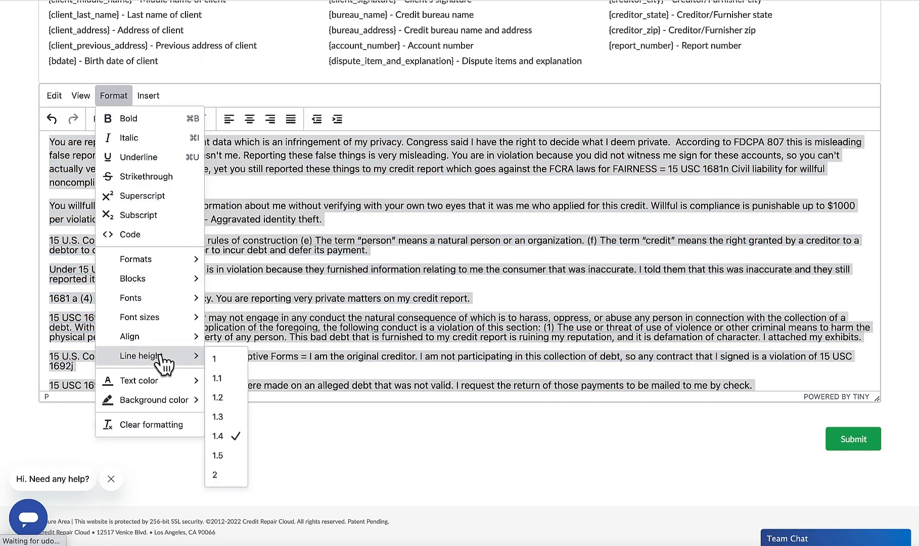
{"action": "left_click", "coordinate": [215, 360]}
{"action": "left_click", "coordinate": [229, 306]}
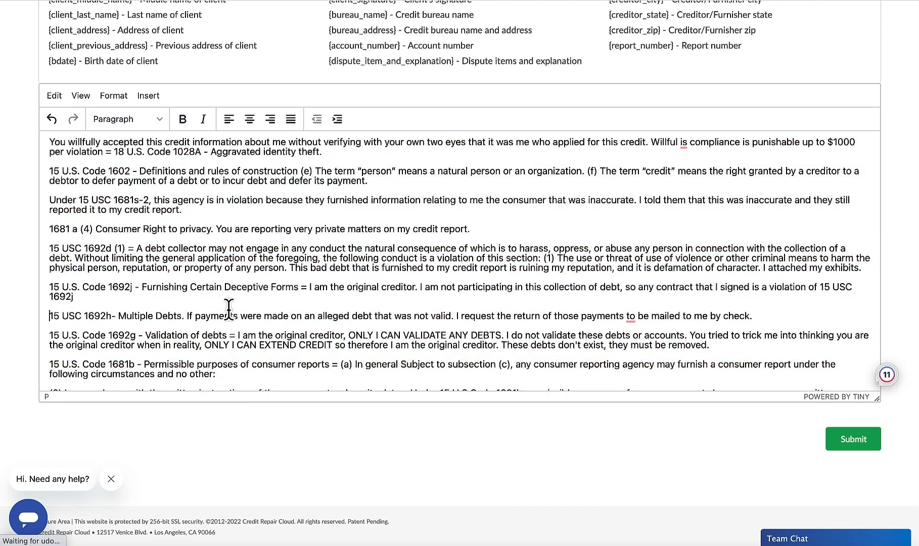
Step: Check the spacing of the letter's opening paragraphs and look over the text formatting options, including the background colors
{"action": "scroll", "coordinate": [229, 307], "scroll_direction": "up", "scroll_amount": 3}
{"action": "scroll", "coordinate": [229, 308], "scroll_direction": "up", "scroll_amount": 6}
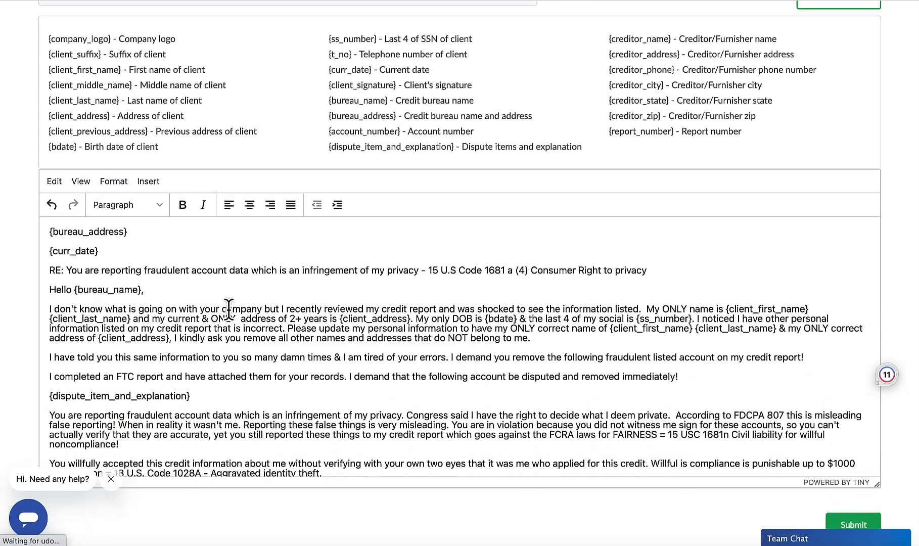
{"action": "scroll", "coordinate": [229, 307], "scroll_direction": "down", "scroll_amount": 5}
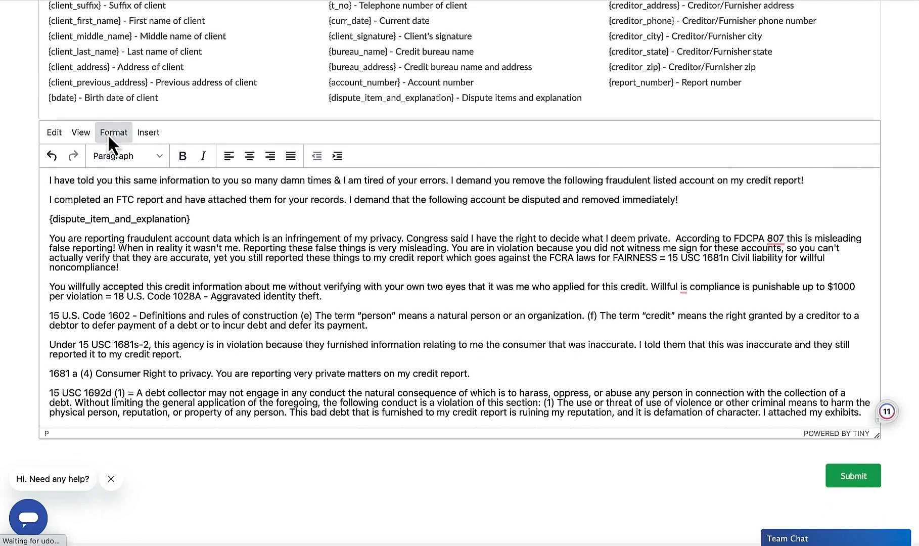
{"action": "left_click", "coordinate": [109, 133]}
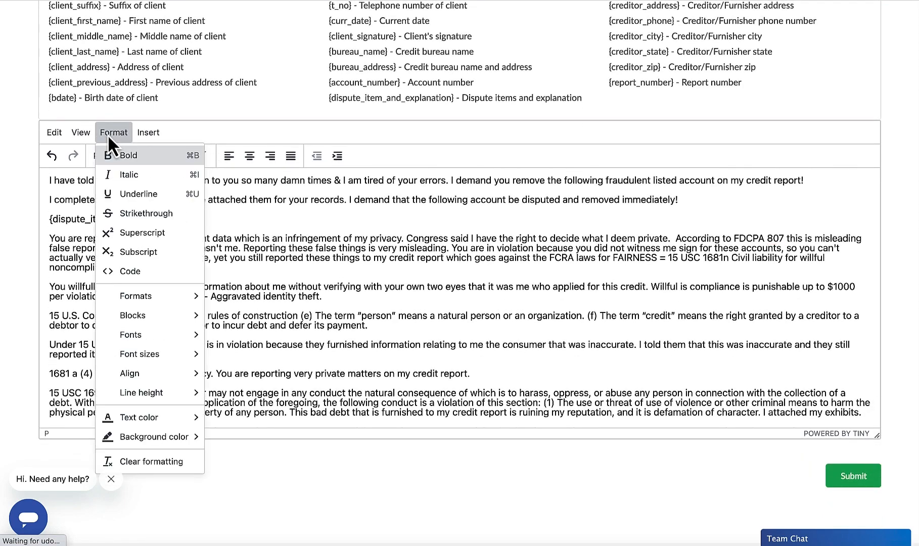
{"action": "mouse_move", "coordinate": [156, 438]}
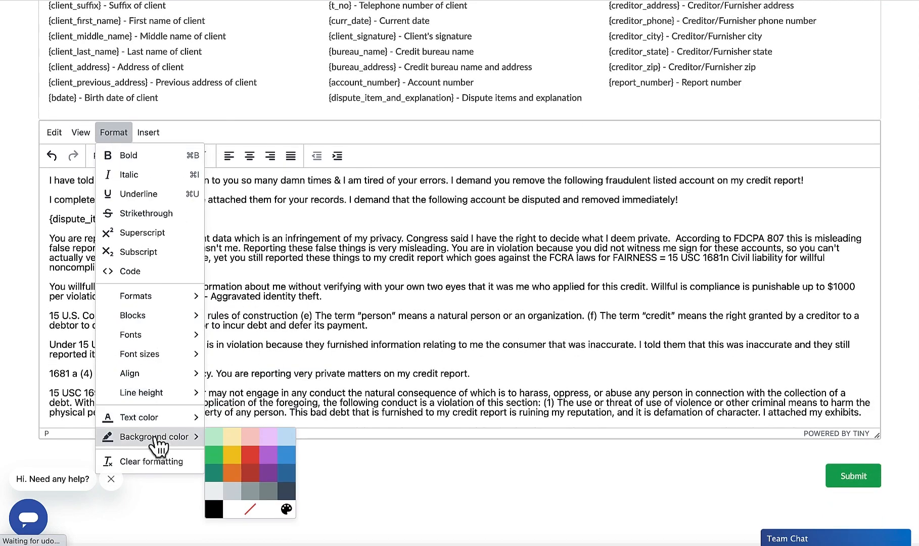
{"action": "left_click", "coordinate": [260, 360]}
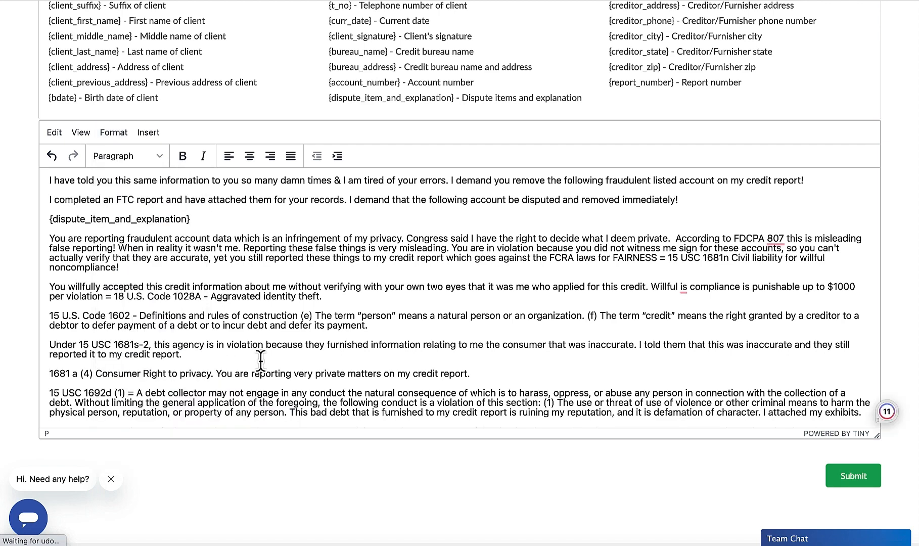
Step: Review the whole letter from {bureau_address} down to the closing "Thank you" lines, alongside the placeholder list
{"action": "scroll", "coordinate": [260, 360], "scroll_direction": "down", "scroll_amount": 5}
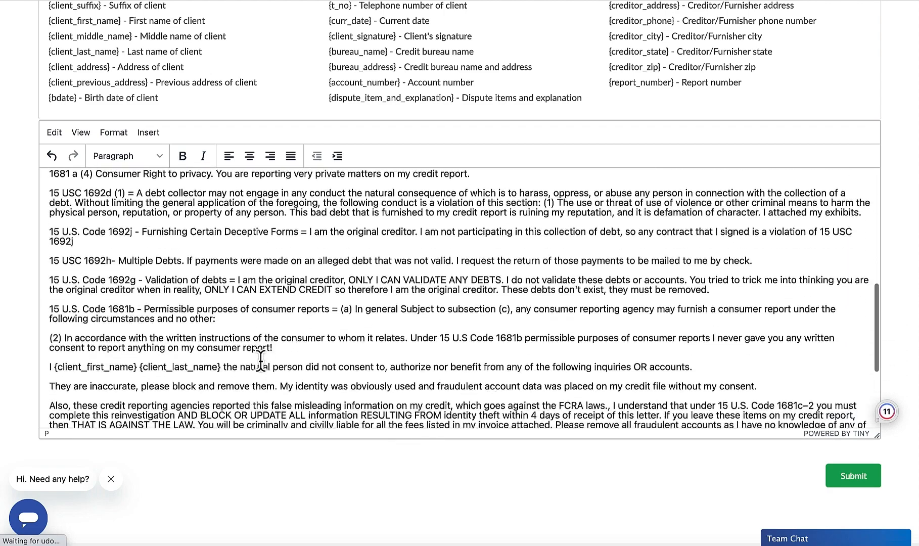
{"action": "scroll", "coordinate": [260, 360], "scroll_direction": "down", "scroll_amount": 3}
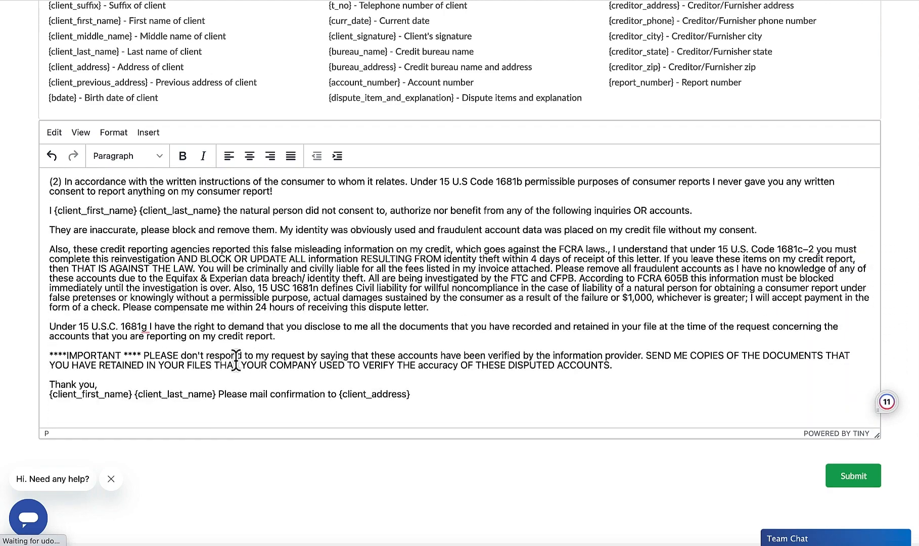
{"action": "scroll", "coordinate": [181, 359], "scroll_direction": "up", "scroll_amount": 10}
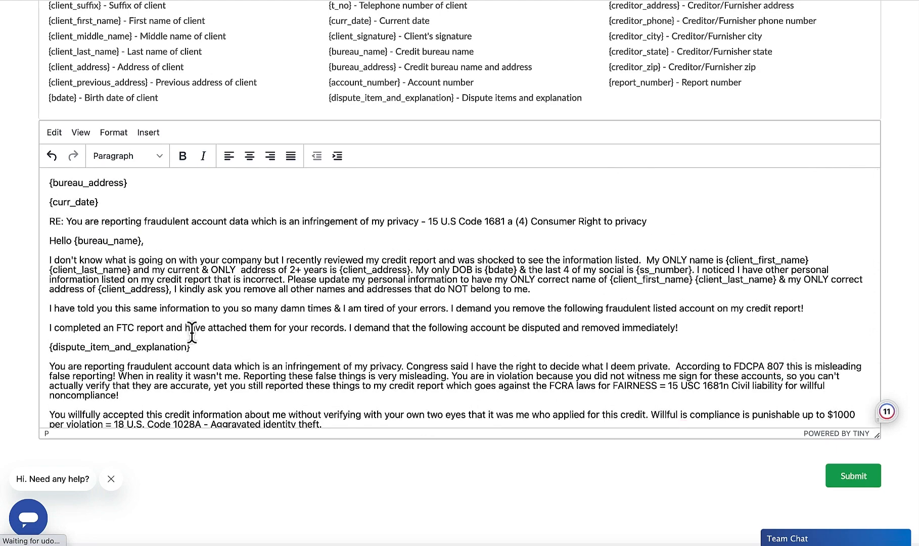
{"action": "scroll", "coordinate": [192, 332], "scroll_direction": "down", "scroll_amount": 5}
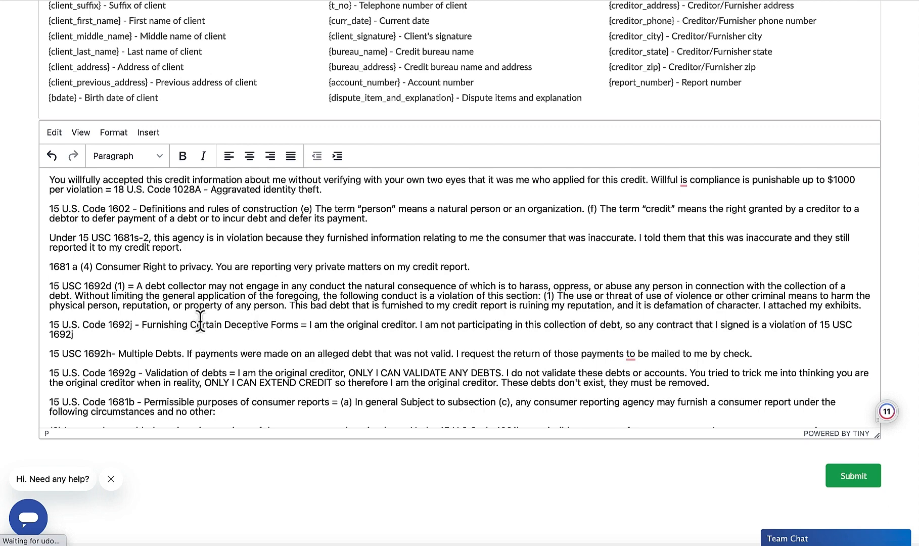
{"action": "scroll", "coordinate": [200, 320], "scroll_direction": "up", "scroll_amount": 10}
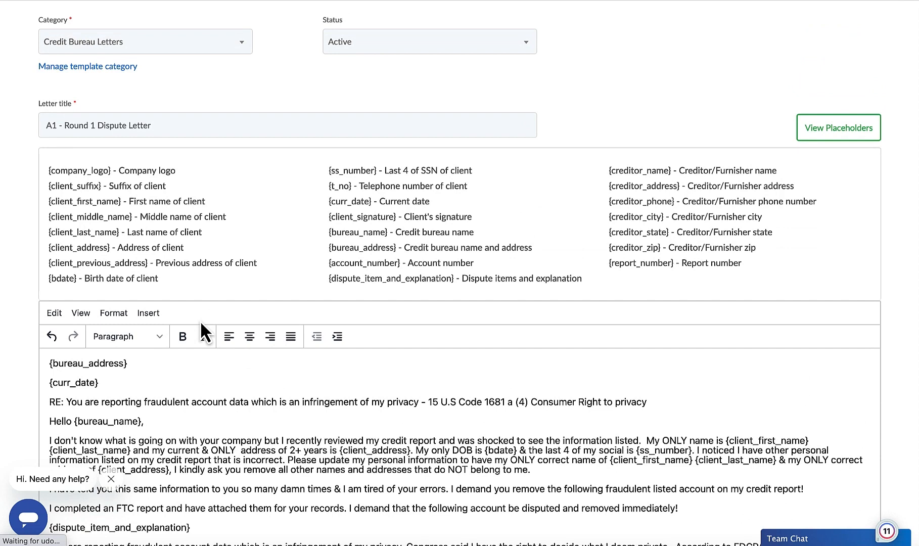
{"action": "scroll", "coordinate": [200, 320], "scroll_direction": "down", "scroll_amount": 1}
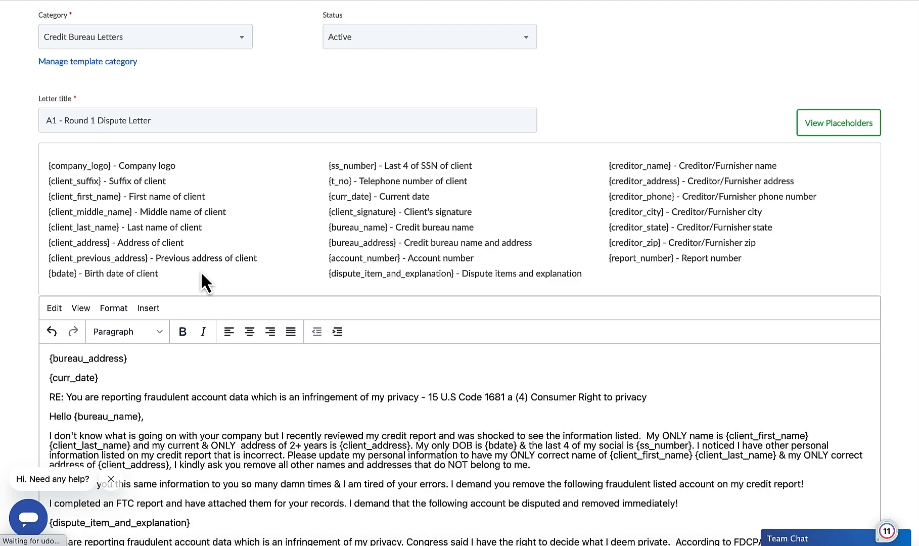
{"action": "scroll", "coordinate": [275, 303], "scroll_direction": "down", "scroll_amount": 5}
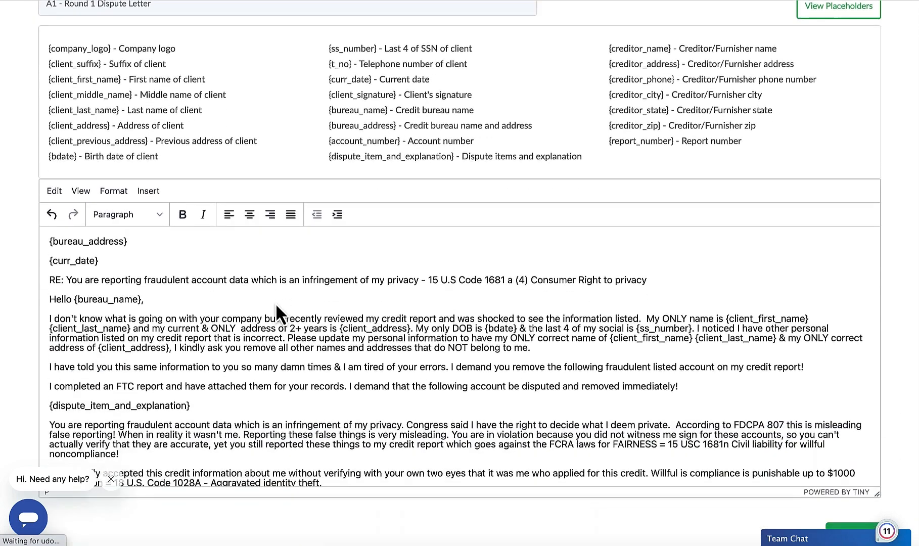
{"action": "scroll", "coordinate": [275, 302], "scroll_direction": "up", "scroll_amount": 5}
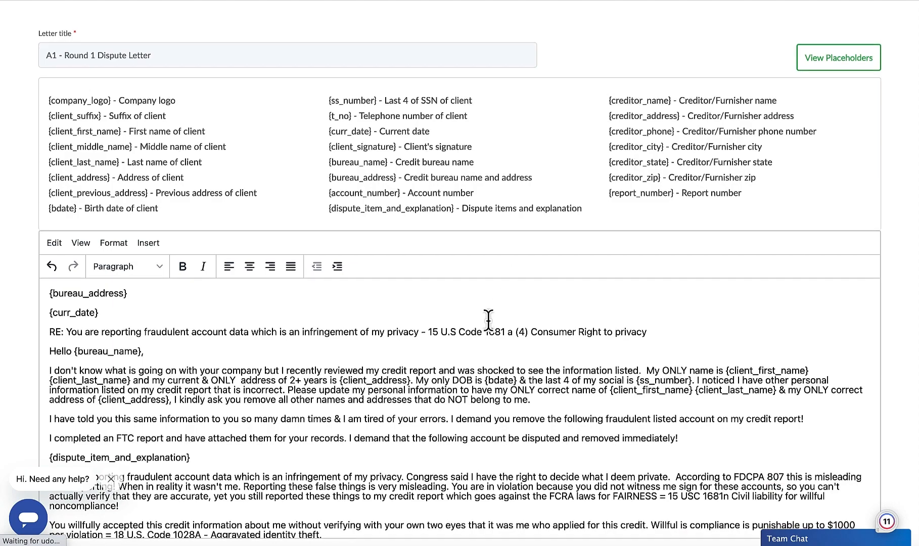
{"action": "scroll", "coordinate": [488, 317], "scroll_direction": "down", "scroll_amount": 2}
{"action": "scroll", "coordinate": [399, 349], "scroll_direction": "down", "scroll_amount": 3}
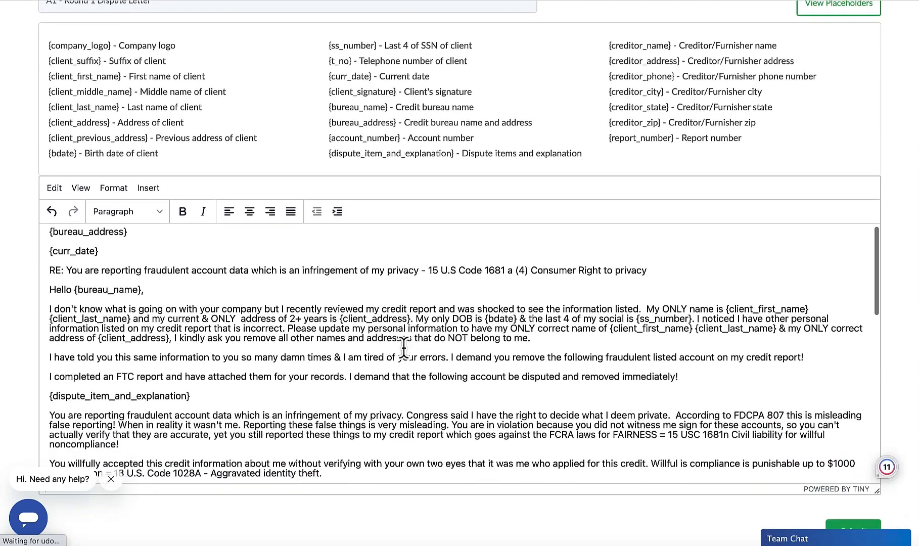
{"action": "scroll", "coordinate": [395, 353], "scroll_direction": "down", "scroll_amount": 10}
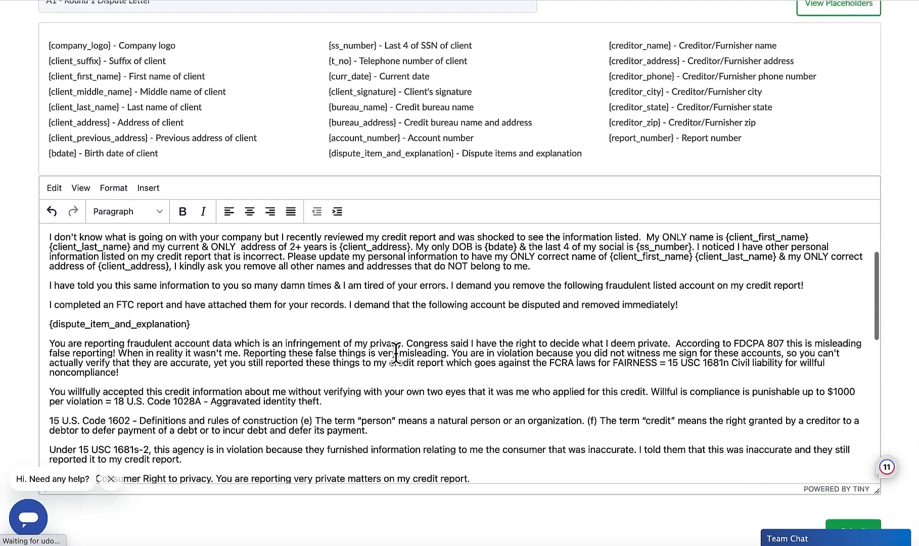
{"action": "scroll", "coordinate": [396, 353], "scroll_direction": "down", "scroll_amount": 15}
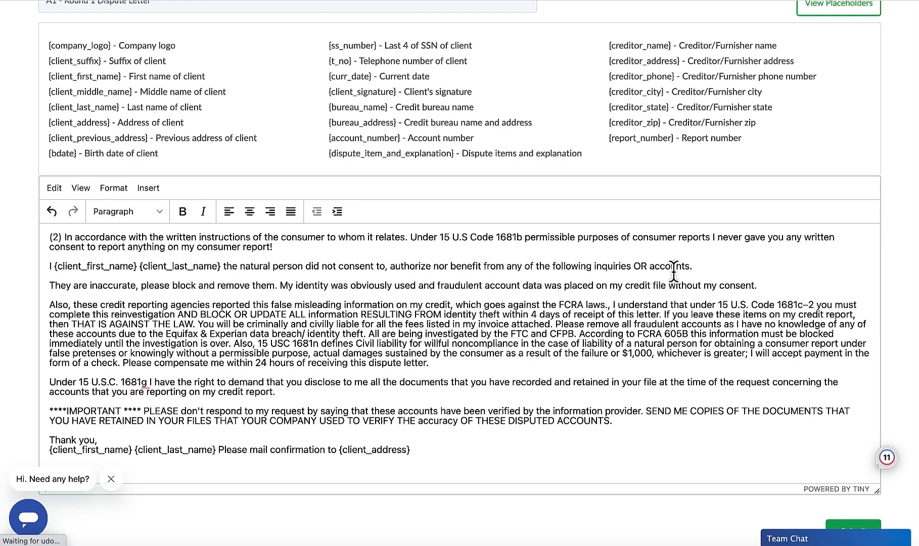
{"action": "triple_click", "coordinate": [629, 266]}
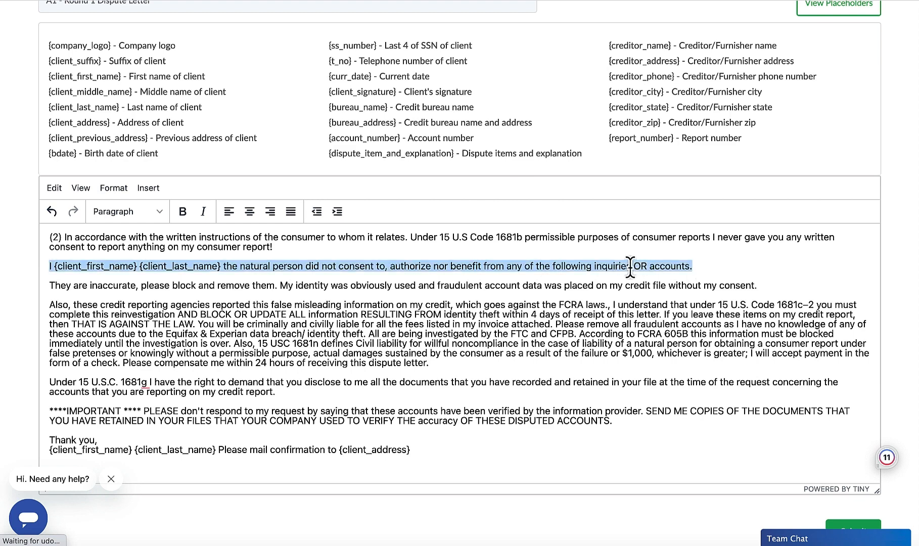
{"action": "key", "text": "BackSpace"}
{"action": "key", "text": "BackSpace"}
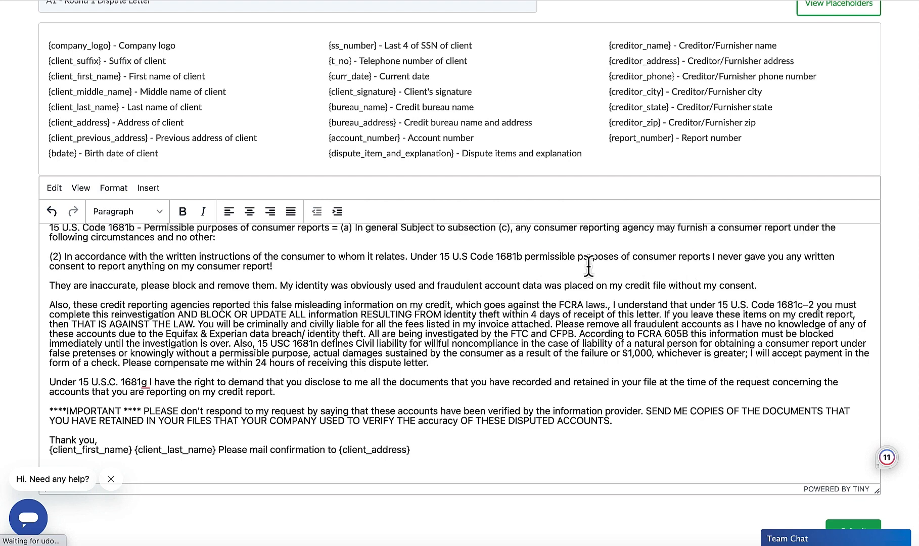
{"action": "scroll", "coordinate": [588, 265], "scroll_direction": "up", "scroll_amount": 2}
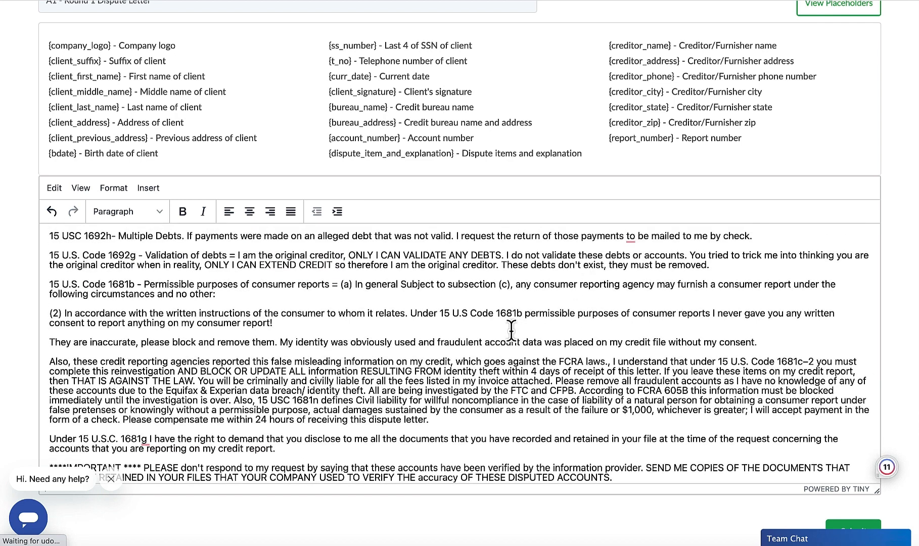
{"action": "key", "text": "ctrl+z"}
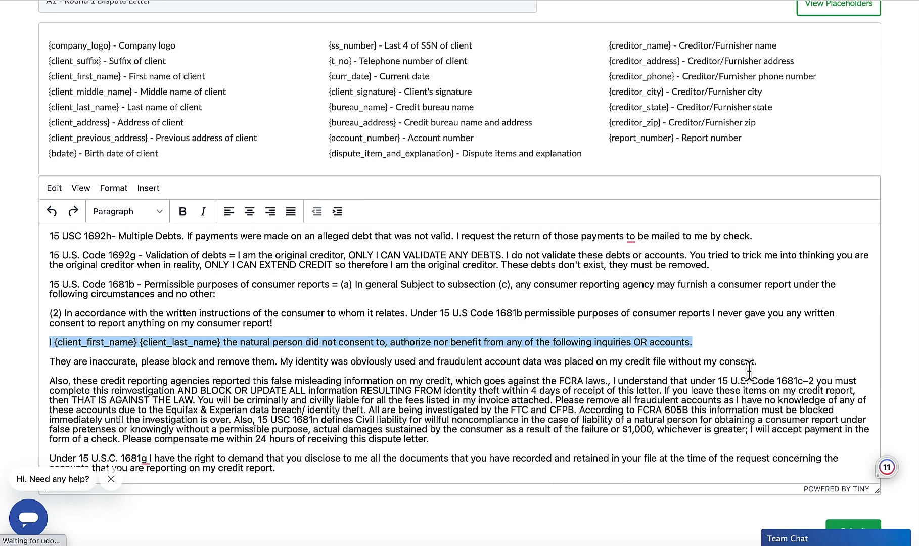
Step: Move the paragraphs starting "I {client_first_name} {client_last_name} the natural person" and "They are inaccurate" to directly below the "I completed an FTC report" paragraph
{"action": "left_click", "coordinate": [768, 362]}
{"action": "left_click_drag", "start_coordinate": [768, 362], "coordinate": [45, 345]}
{"action": "key", "text": "ctrl+c"}
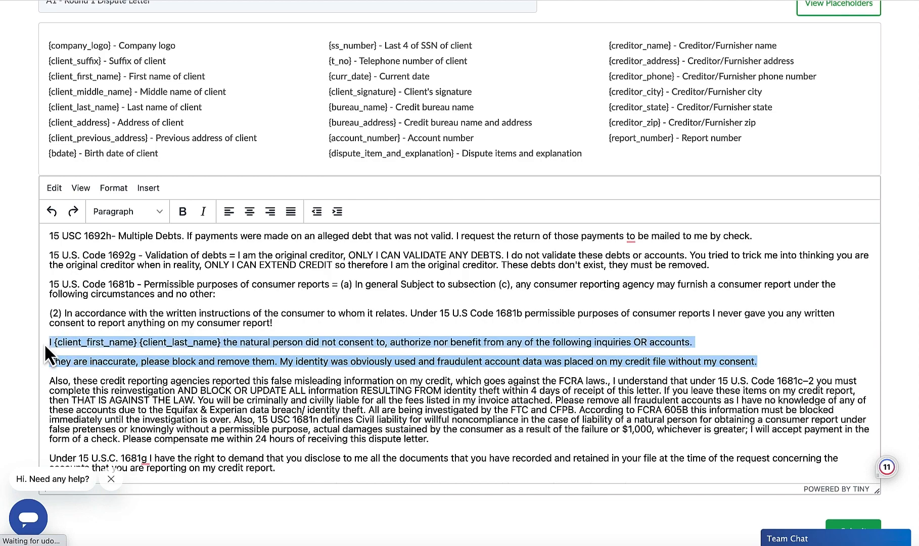
{"action": "key", "text": "BackSpace"}
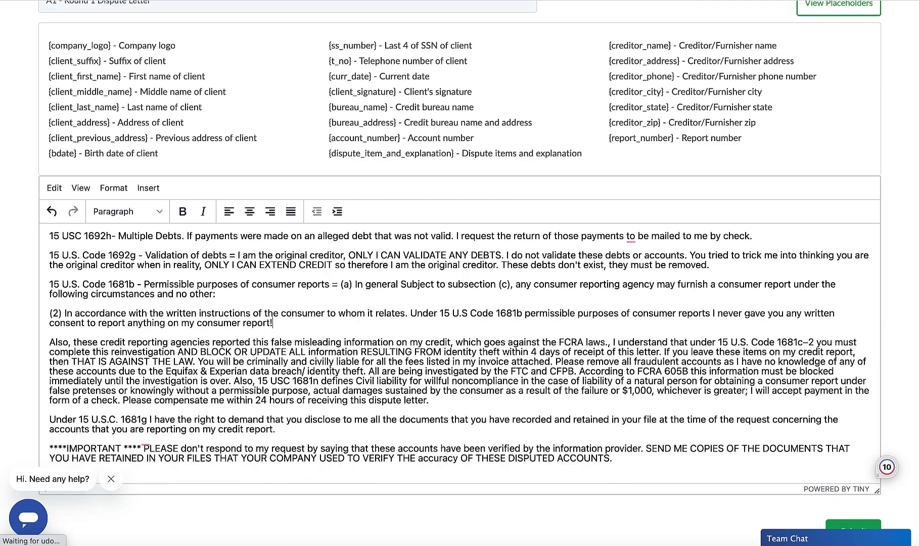
{"action": "scroll", "coordinate": [90, 387], "scroll_direction": "up", "scroll_amount": 3}
{"action": "scroll", "coordinate": [89, 386], "scroll_direction": "up", "scroll_amount": 15}
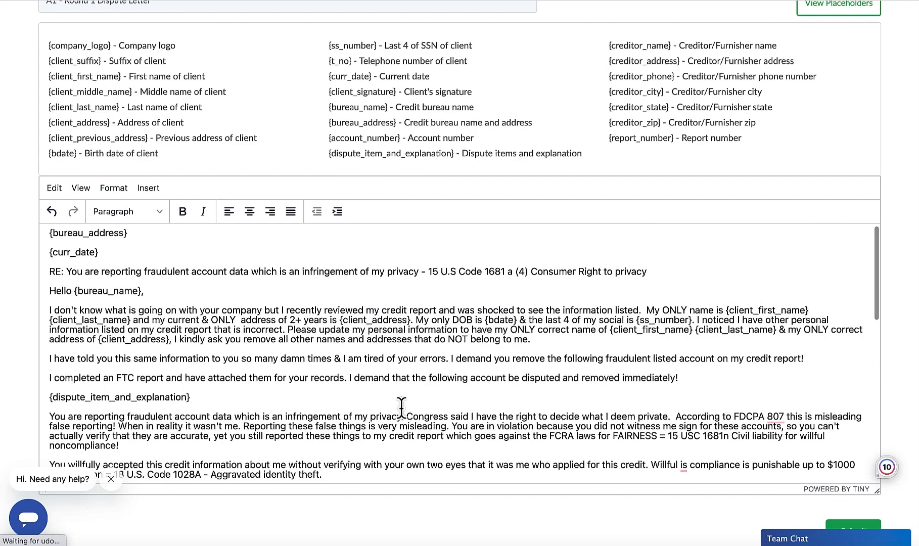
{"action": "left_click", "coordinate": [691, 378]}
{"action": "key", "text": "Return"}
{"action": "key", "text": "ctrl+v"}
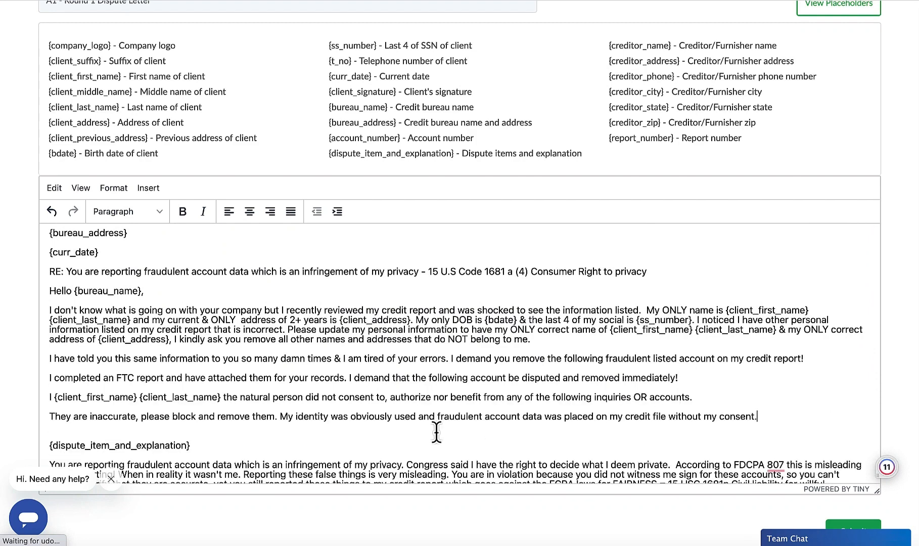
Step: Merge the two moved paragraphs into the "I completed an FTC report" paragraph and remove the extra blank line above {dispute_item_and_explanation}
{"action": "left_click", "coordinate": [50, 416]}
{"action": "key", "text": "BackSpace"}
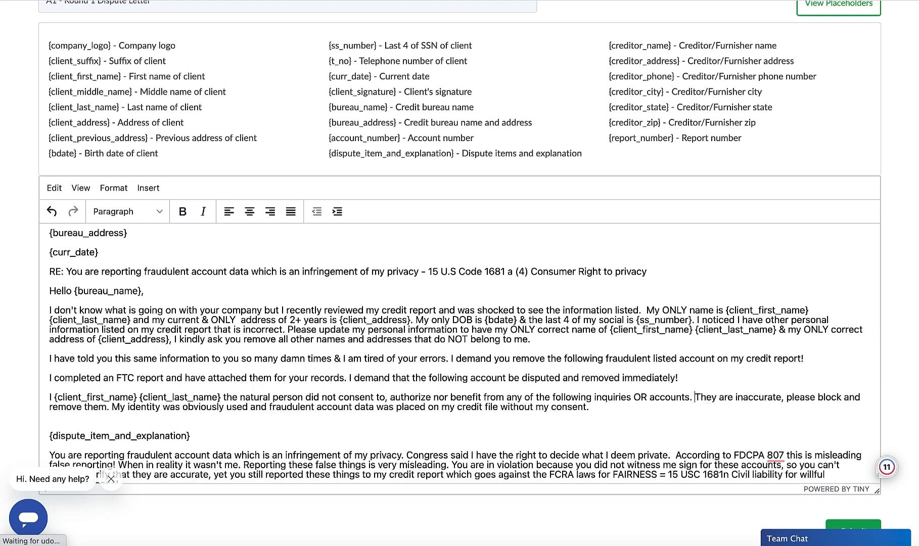
{"action": "left_click", "coordinate": [50, 396]}
{"action": "key", "text": "BackSpace"}
{"action": "scroll", "coordinate": [104, 398], "scroll_direction": "down", "scroll_amount": 1}
{"action": "left_click", "coordinate": [83, 385]}
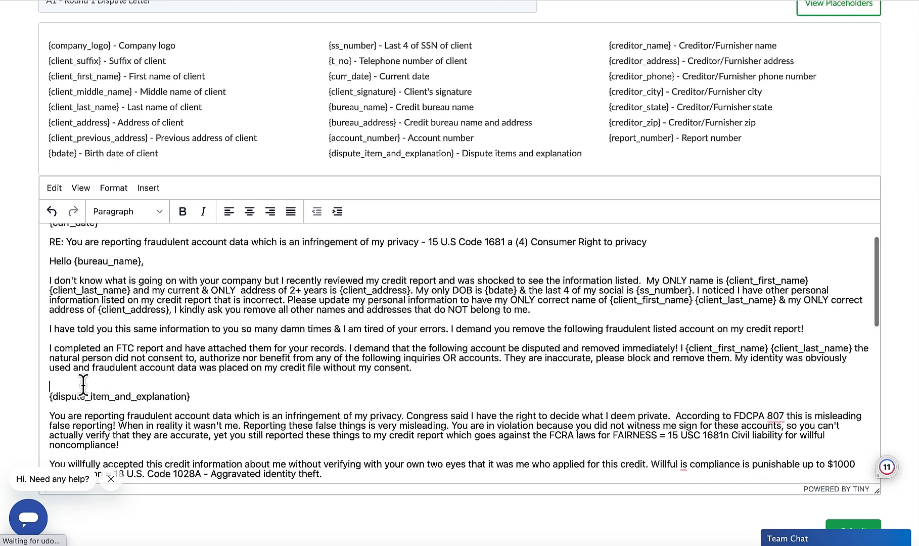
{"action": "key", "text": "BackSpace"}
{"action": "key", "text": "Return"}
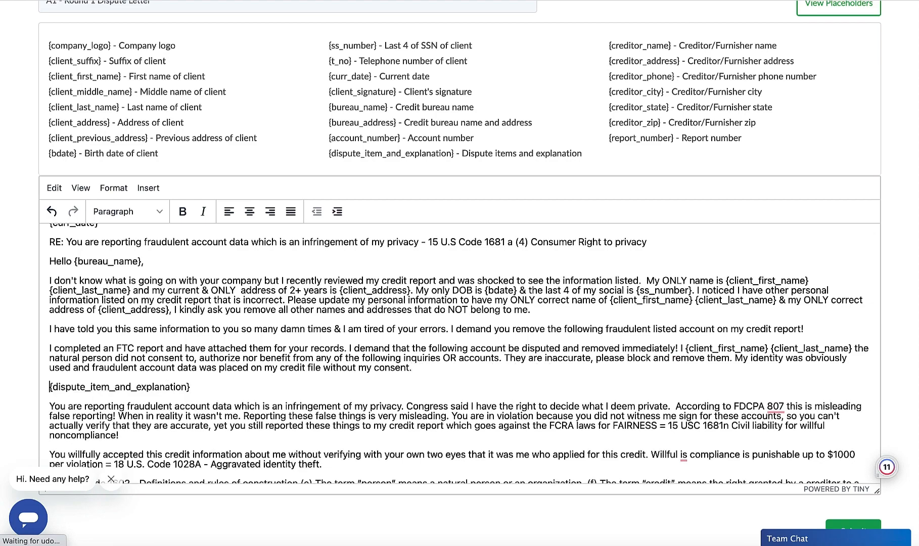
Step: Put "Please mail confirmation to {client_address}" in its own paragraph below the client name placeholders in the closing
{"action": "scroll", "coordinate": [104, 386], "scroll_direction": "down", "scroll_amount": 3}
{"action": "scroll", "coordinate": [105, 384], "scroll_direction": "down", "scroll_amount": 5}
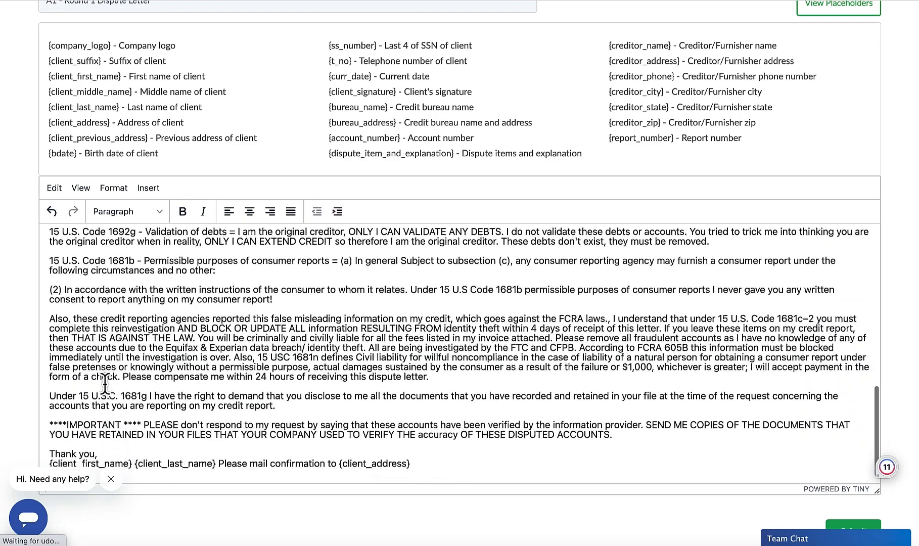
{"action": "scroll", "coordinate": [104, 383], "scroll_direction": "up", "scroll_amount": 2}
{"action": "scroll", "coordinate": [93, 273], "scroll_direction": "up", "scroll_amount": 1}
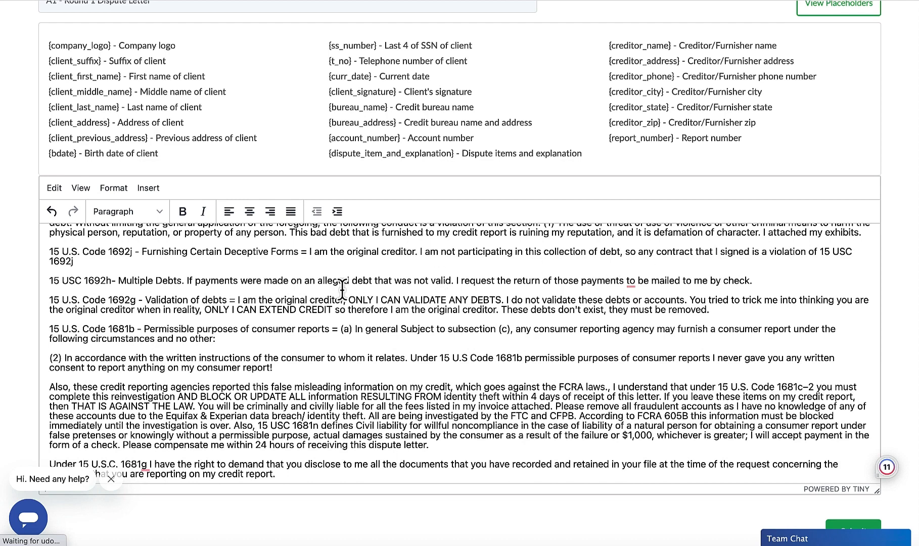
{"action": "scroll", "coordinate": [342, 289], "scroll_direction": "down", "scroll_amount": 3}
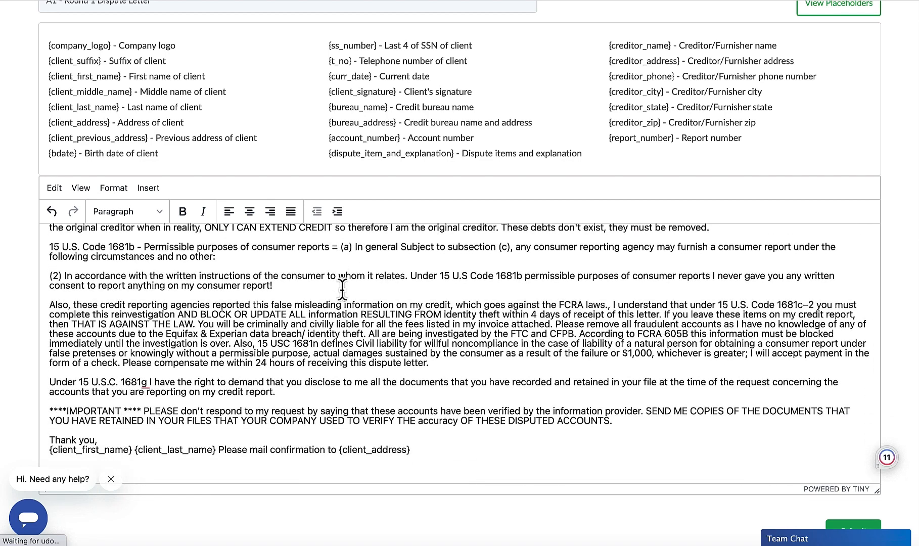
{"action": "scroll", "coordinate": [342, 289], "scroll_direction": "down", "scroll_amount": 2}
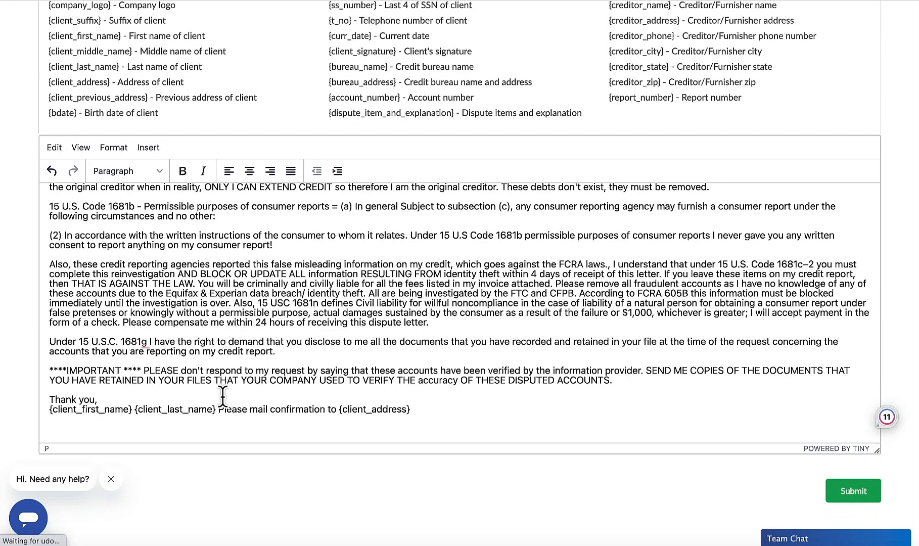
{"action": "left_click", "coordinate": [218, 410]}
{"action": "key", "text": "Return"}
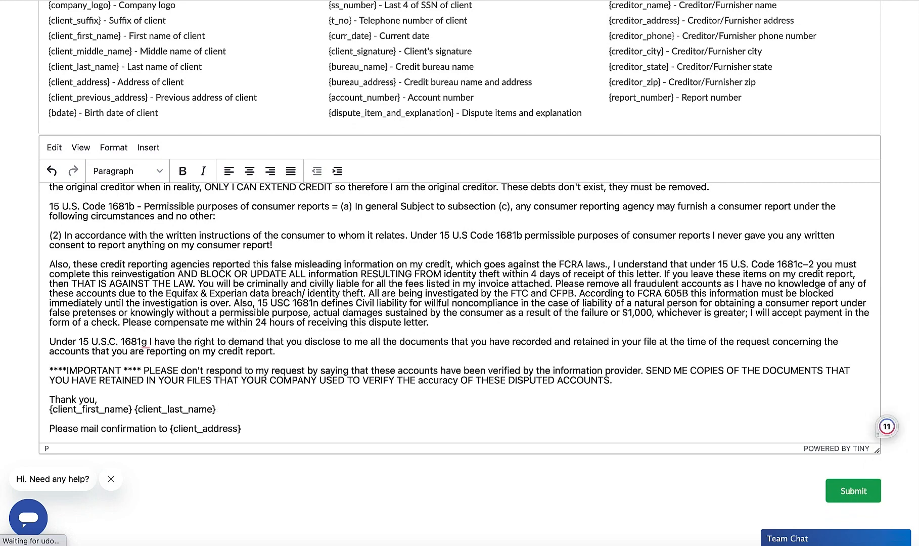
Step: Check the end of the letter and submit the edited A1 - Round 1 Dispute Letter template
{"action": "scroll", "coordinate": [324, 396], "scroll_direction": "down", "scroll_amount": 1}
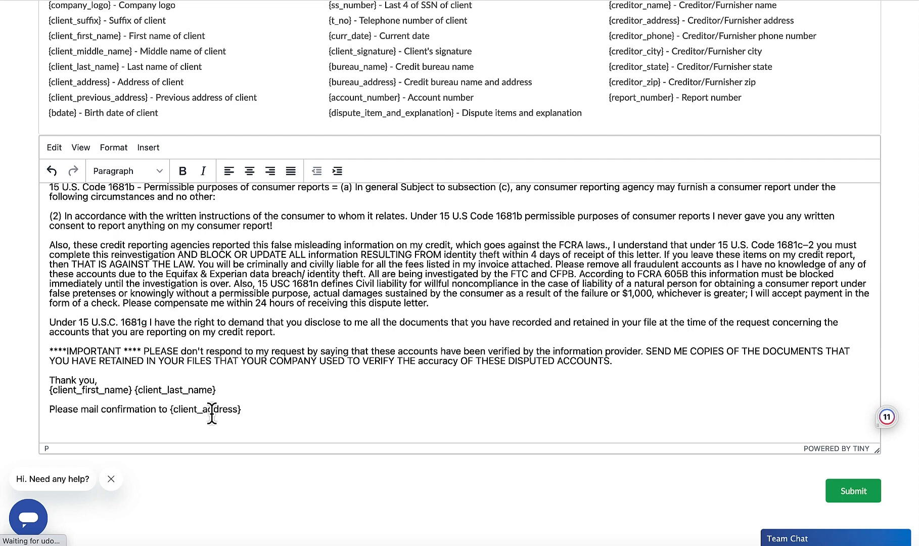
{"action": "scroll", "coordinate": [212, 412], "scroll_direction": "up", "scroll_amount": 3}
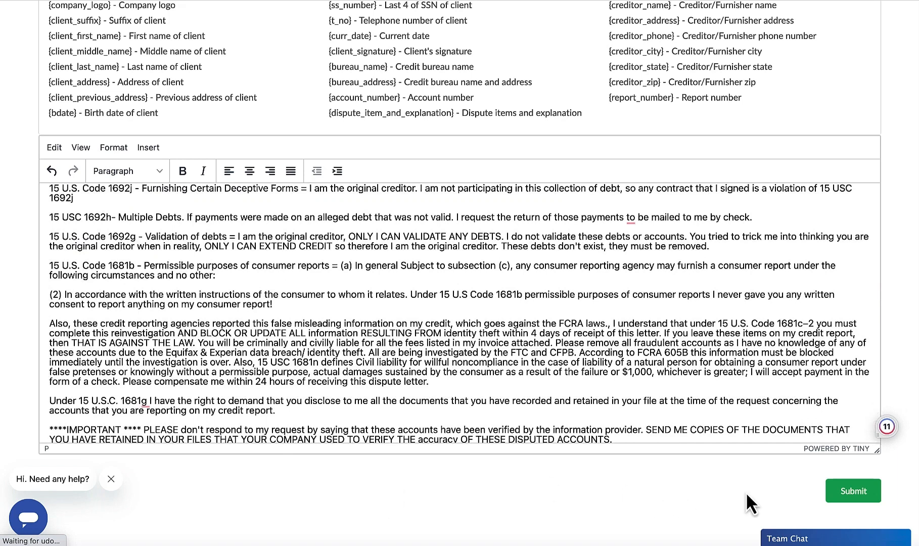
{"action": "left_click", "coordinate": [851, 487]}
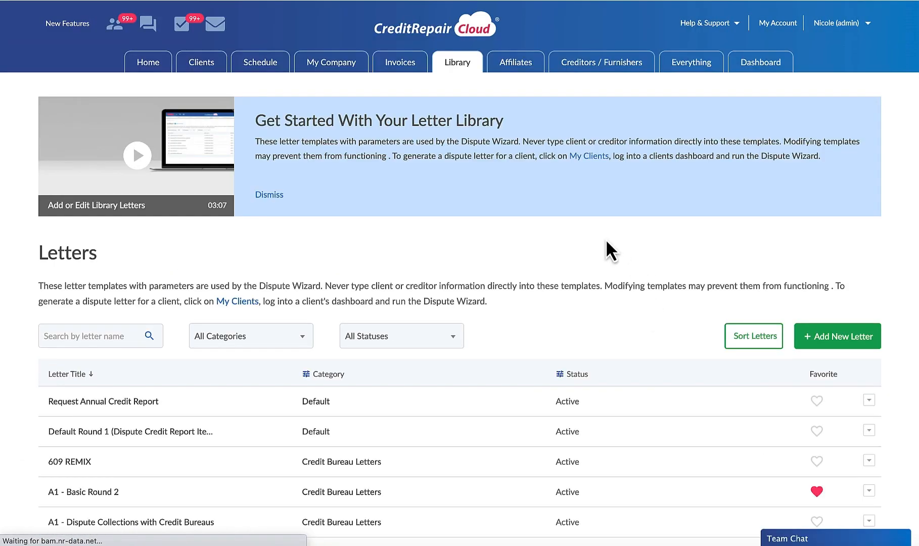
Step: Find A1 - Round 1 Dispute Letter in the letter library and show the actions available for that template
{"action": "scroll", "coordinate": [642, 302], "scroll_direction": "down", "scroll_amount": 5}
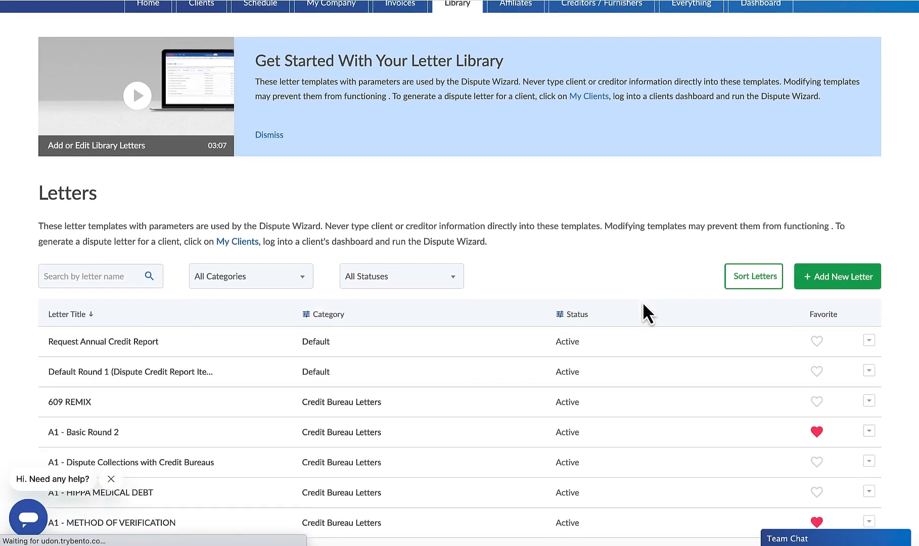
{"action": "scroll", "coordinate": [642, 302], "scroll_direction": "down", "scroll_amount": 3}
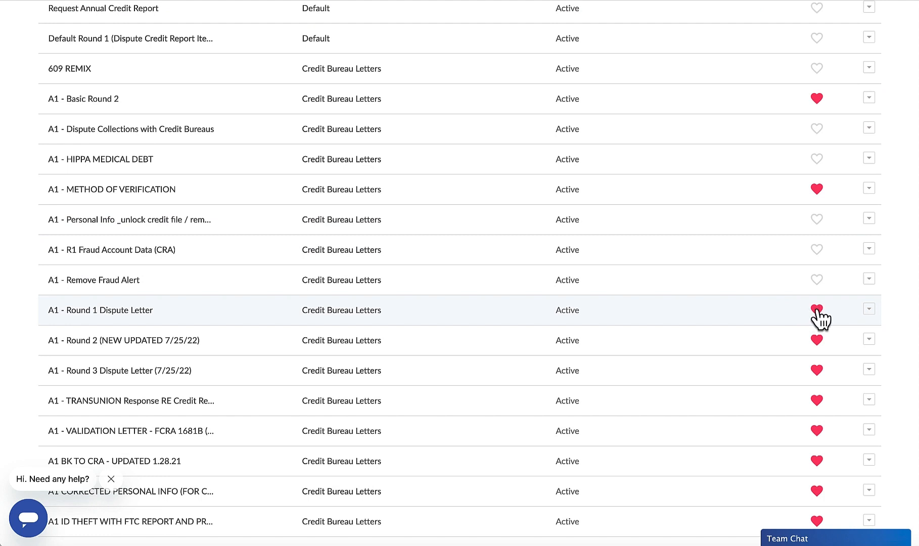
{"action": "left_click", "coordinate": [869, 309]}
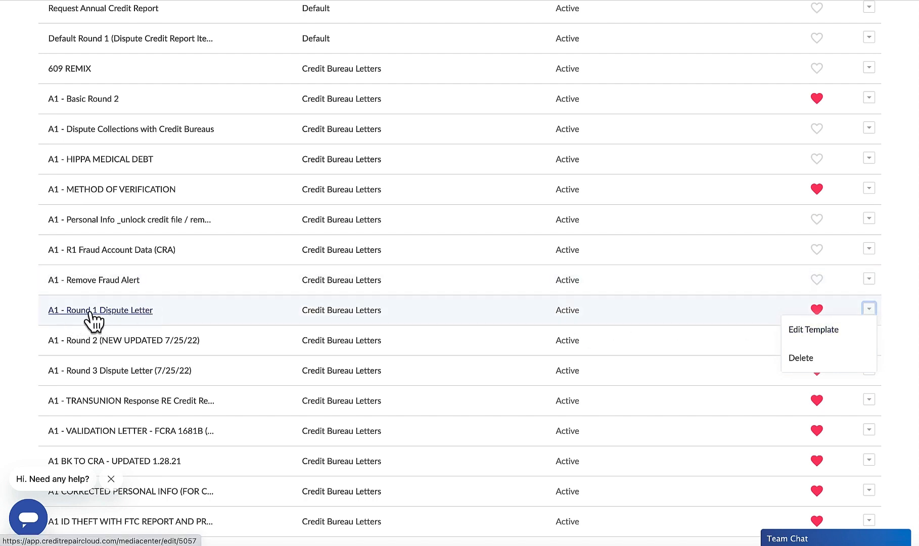
{"action": "scroll", "coordinate": [98, 321], "scroll_direction": "up", "scroll_amount": 3}
{"action": "scroll", "coordinate": [99, 321], "scroll_direction": "up", "scroll_amount": 4}
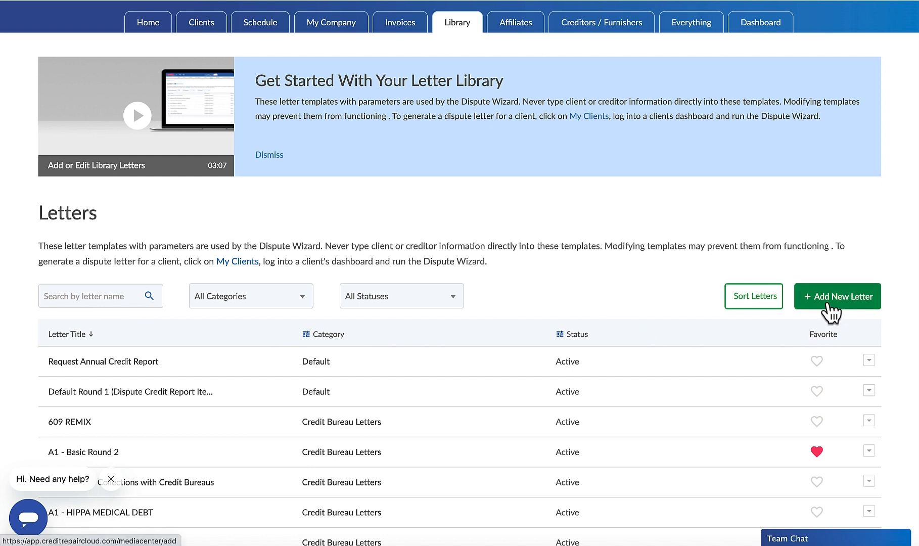
Step: Start a new library letter and set its category to Credit Bureau Letters
{"action": "left_click", "coordinate": [829, 304]}
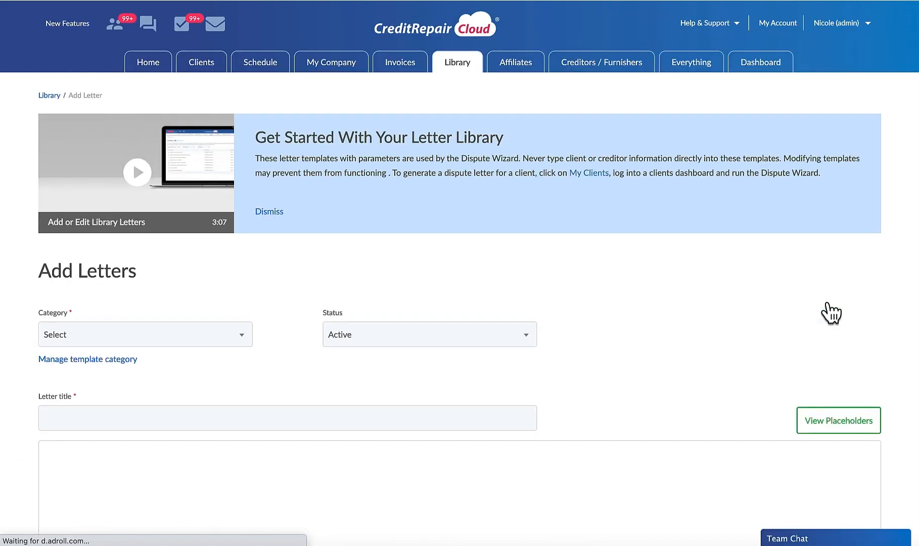
{"action": "scroll", "coordinate": [829, 302], "scroll_direction": "down", "scroll_amount": 2}
{"action": "left_click", "coordinate": [154, 236]}
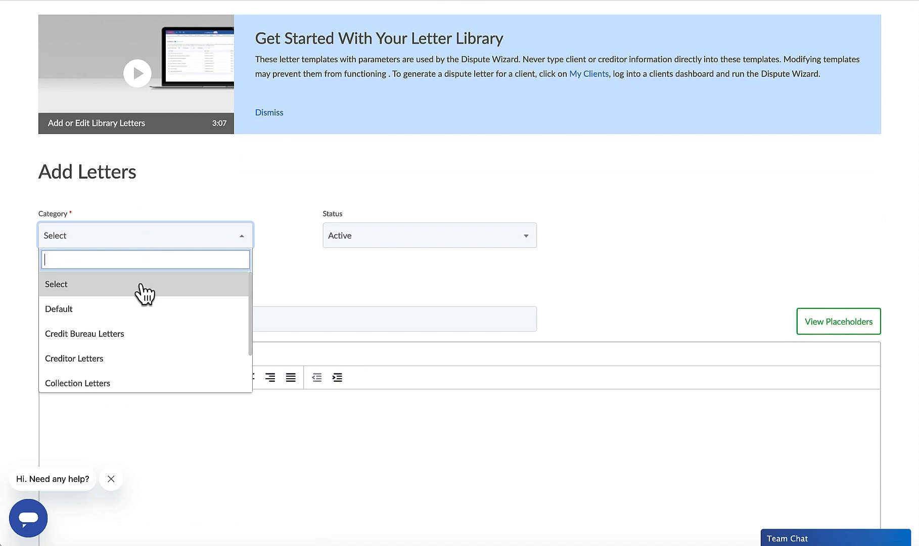
{"action": "left_click", "coordinate": [131, 335]}
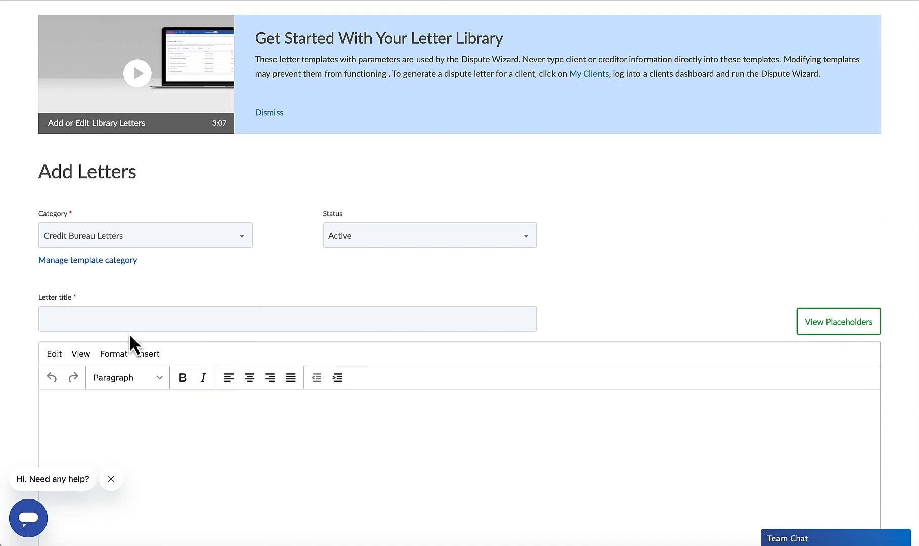
Step: Try Creditor Letters and Collection Letters as the category before restoring Credit Bureau Letters
{"action": "left_click", "coordinate": [96, 240]}
{"action": "left_click", "coordinate": [91, 359]}
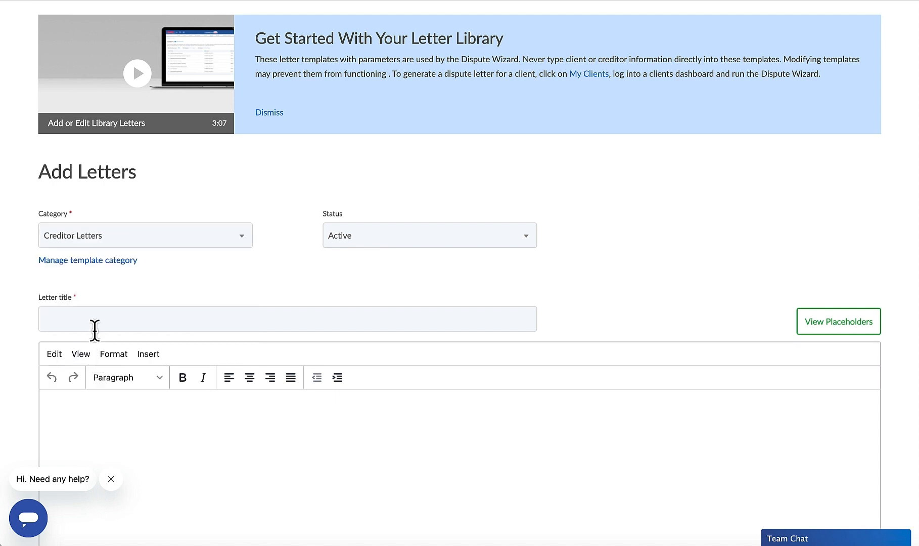
{"action": "left_click", "coordinate": [103, 239]}
{"action": "left_click", "coordinate": [106, 383]}
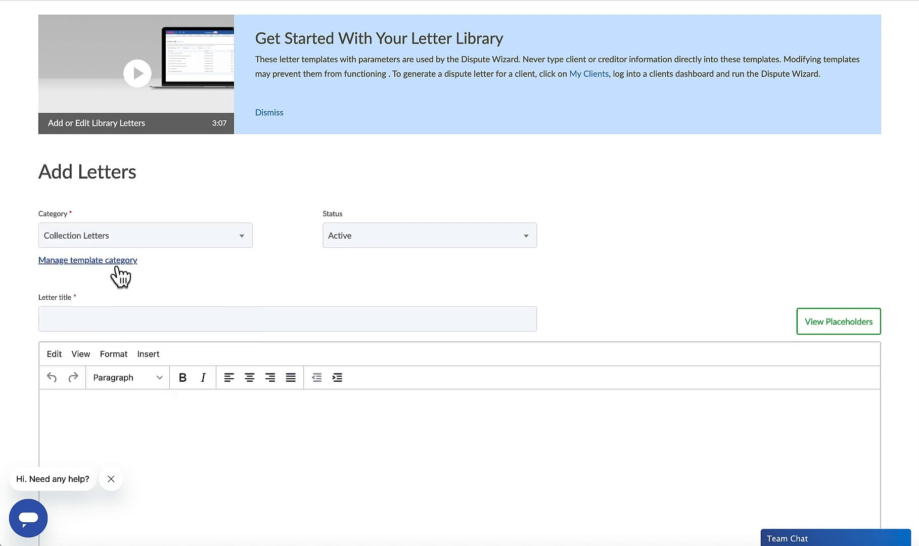
{"action": "left_click", "coordinate": [110, 242]}
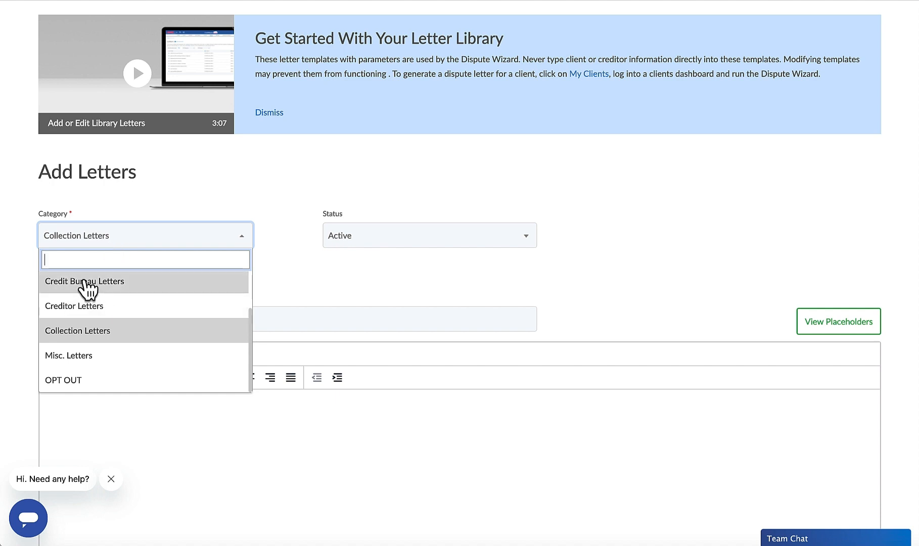
{"action": "left_click", "coordinate": [87, 286]}
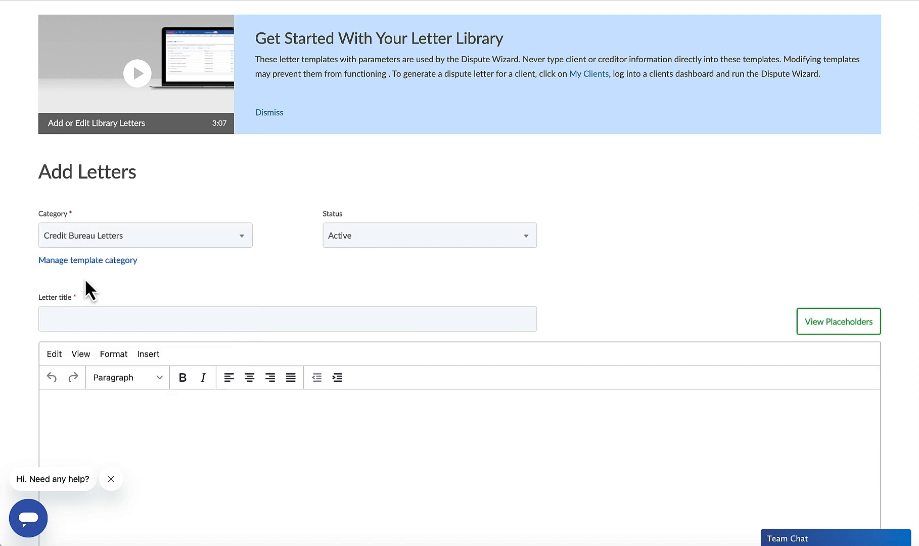
Step: Set the new letter's status to Active and title it "A1 - Round 1 (Customer Letter) 12.21.22"
{"action": "left_click", "coordinate": [349, 251]}
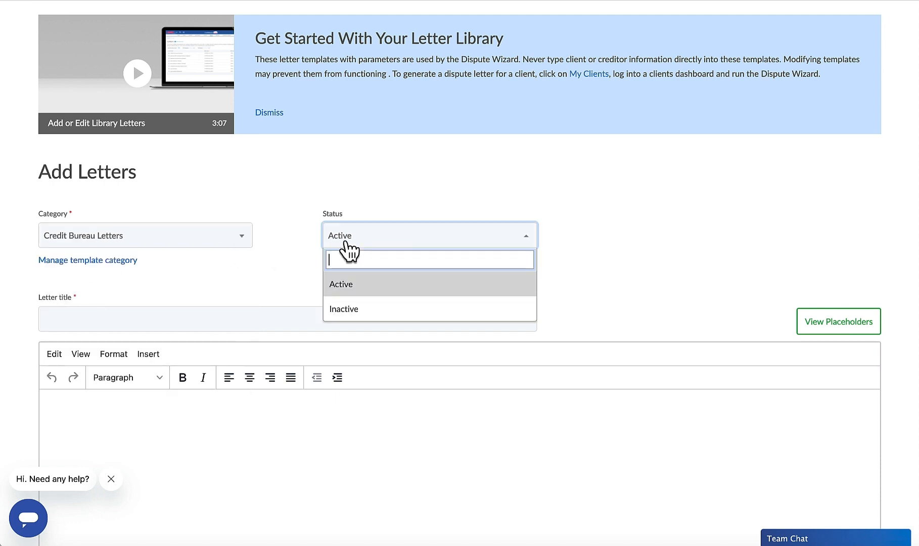
{"action": "left_click", "coordinate": [344, 284]}
{"action": "left_click", "coordinate": [158, 320]}
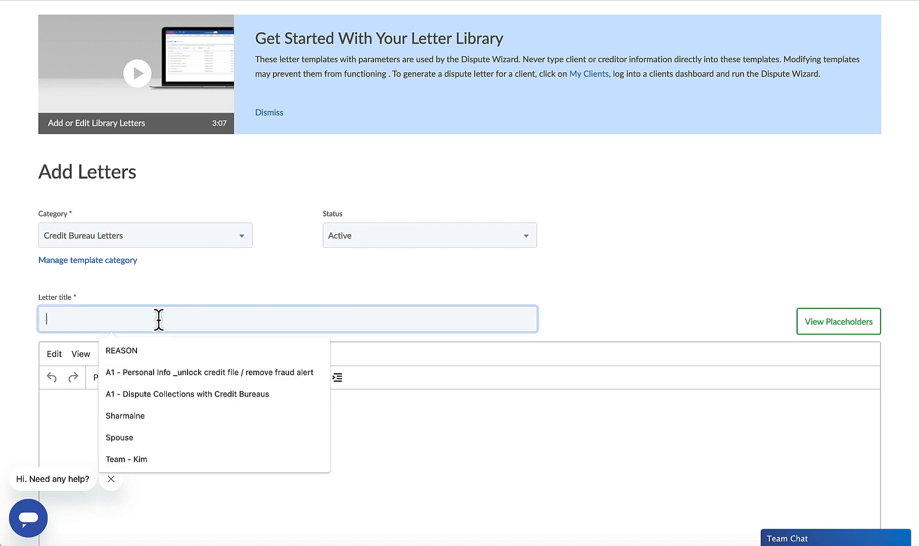
{"action": "type", "text": "A1 -"}
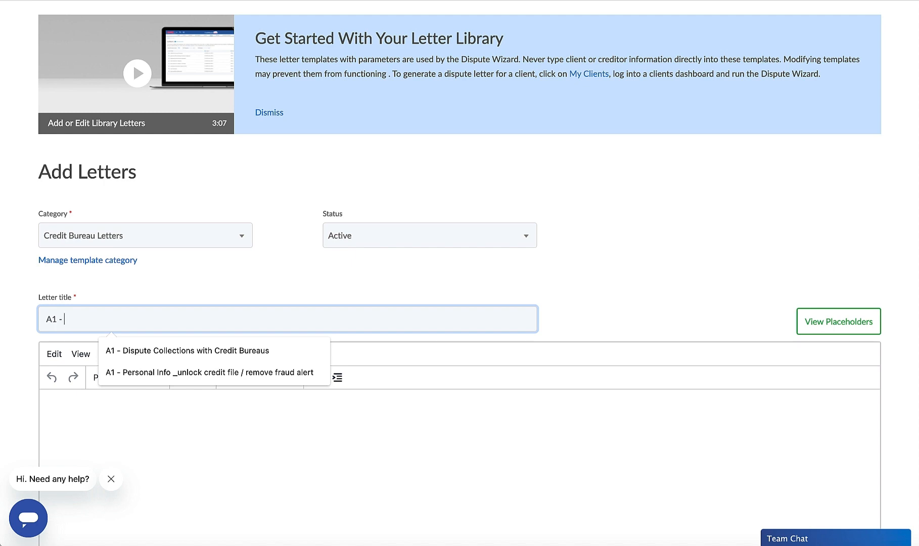
{"action": "type", "text": "Round "}
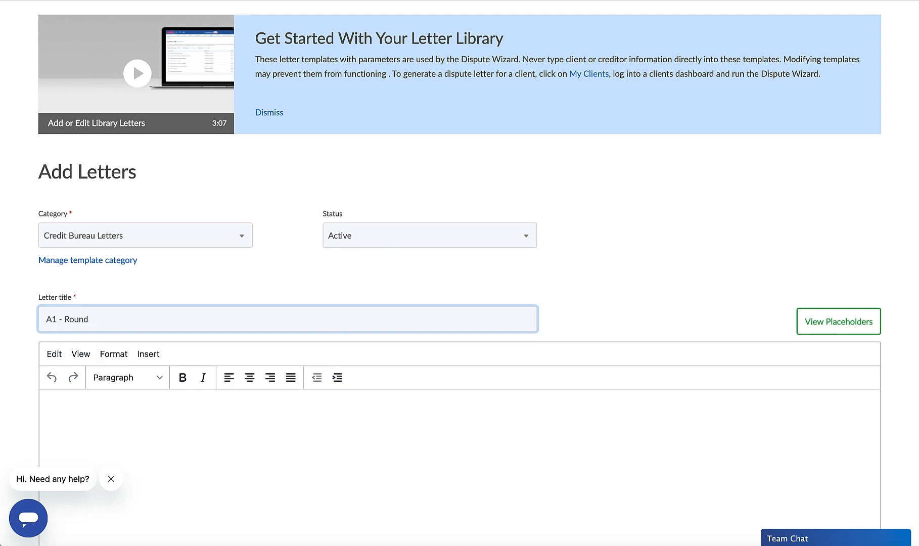
{"action": "type", "text": "1 (Customer Letter) 12.21.22"}
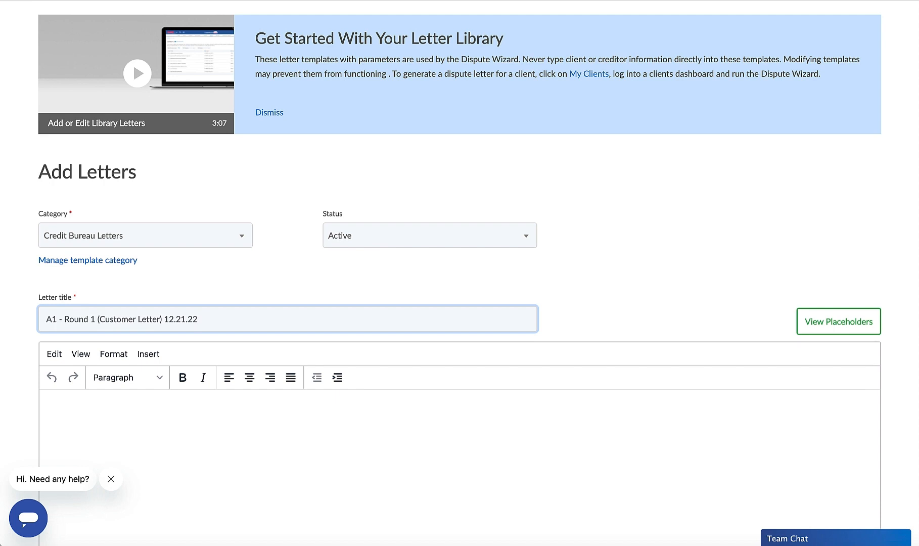
Step: Examine the formatting options available for the empty letter body, including line height, fonts and block styles
{"action": "scroll", "coordinate": [101, 253], "scroll_direction": "down", "scroll_amount": 3}
{"action": "left_click", "coordinate": [99, 316]}
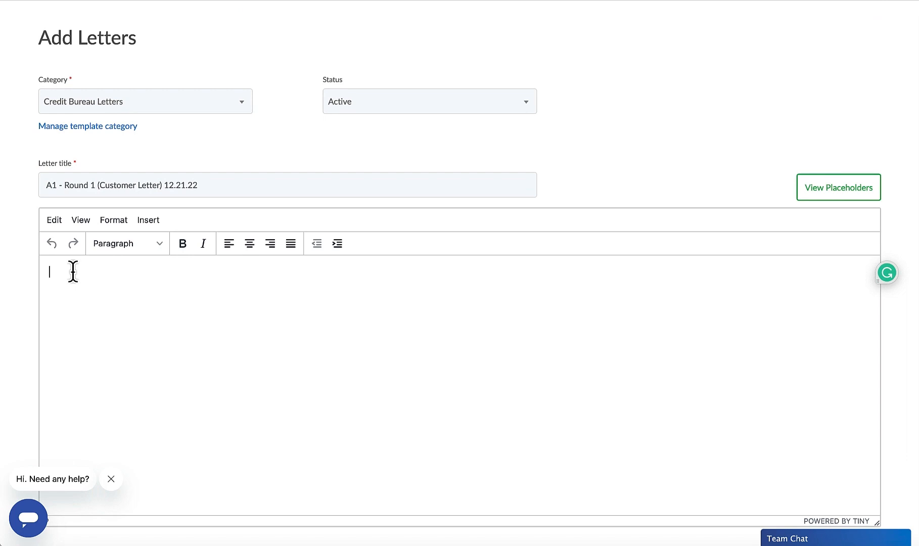
{"action": "left_click", "coordinate": [109, 223]}
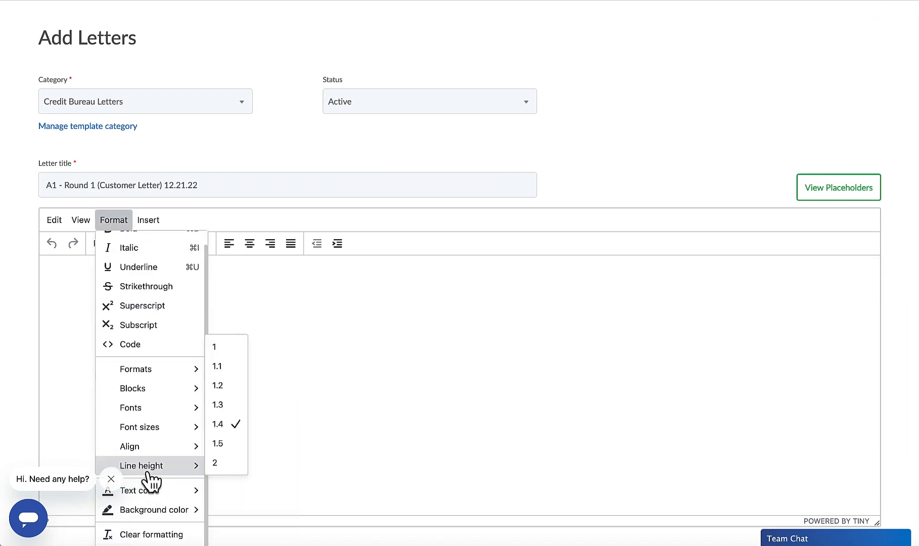
{"action": "mouse_move", "coordinate": [144, 435]}
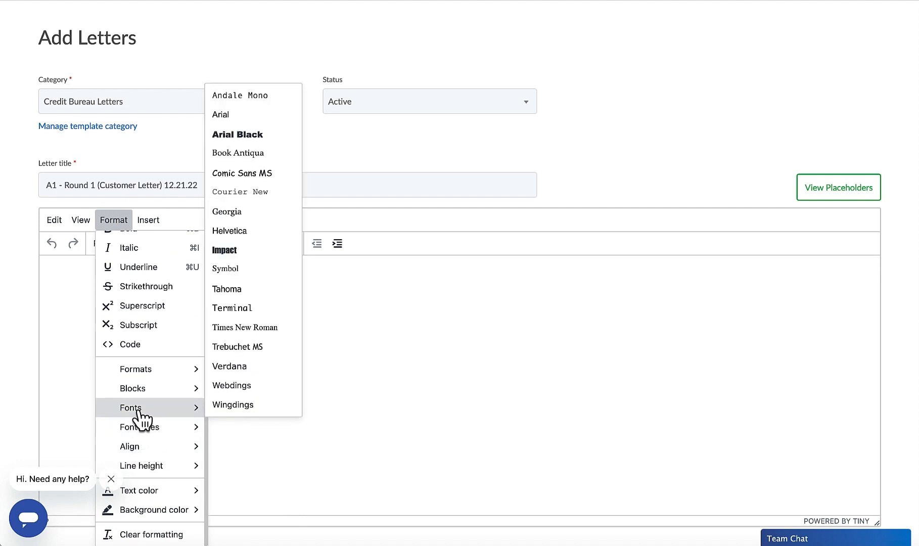
{"action": "mouse_move", "coordinate": [138, 391]}
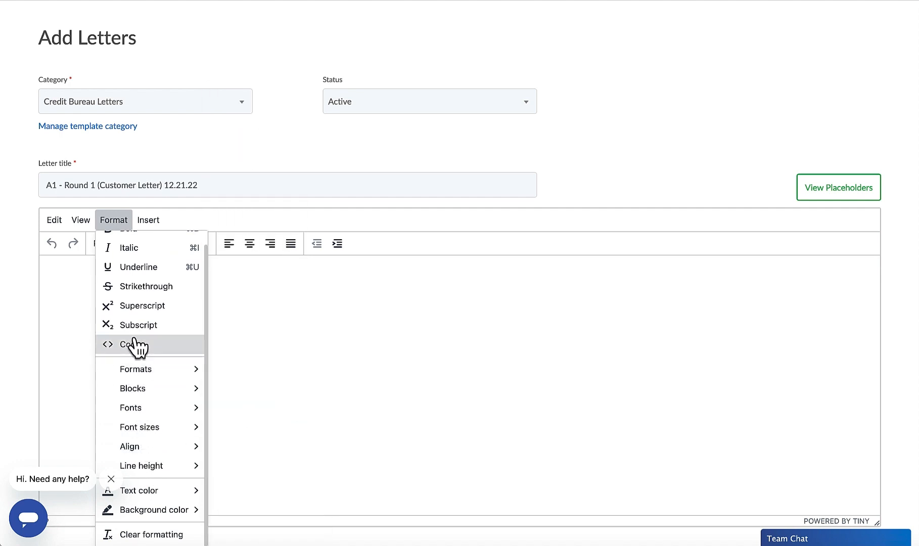
{"action": "scroll", "coordinate": [135, 267], "scroll_direction": "up", "scroll_amount": 1}
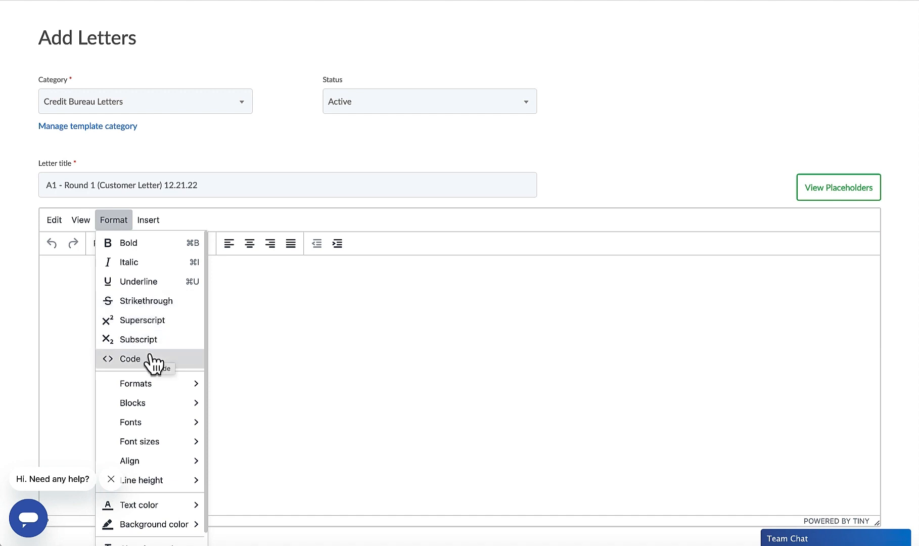
{"action": "scroll", "coordinate": [169, 363], "scroll_direction": "down", "scroll_amount": 1}
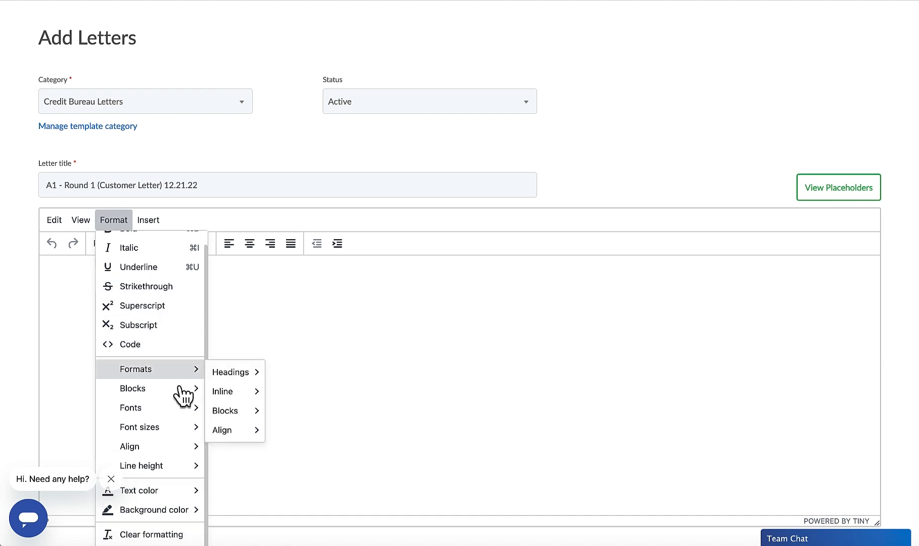
{"action": "mouse_move", "coordinate": [181, 394]}
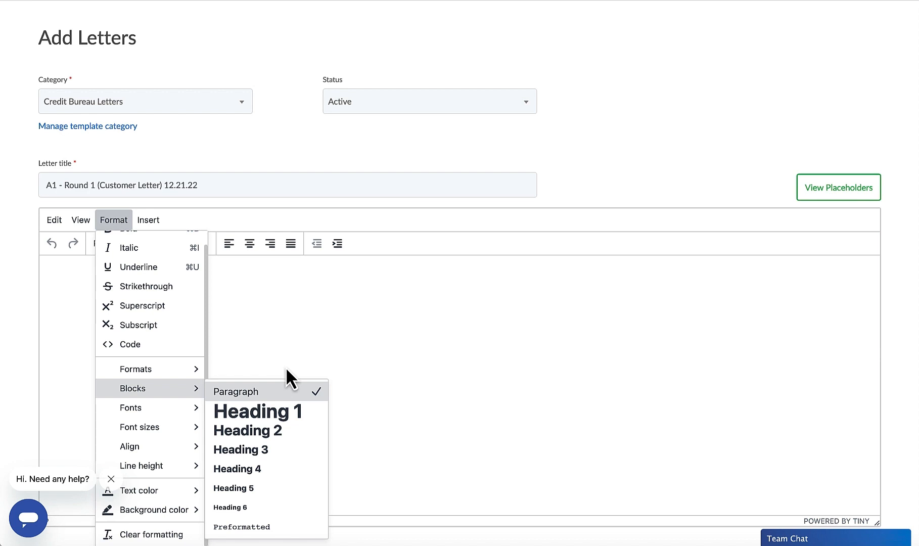
Step: Show the placeholder list and copy {ss_number} from it into the letter body
{"action": "left_click", "coordinate": [844, 198]}
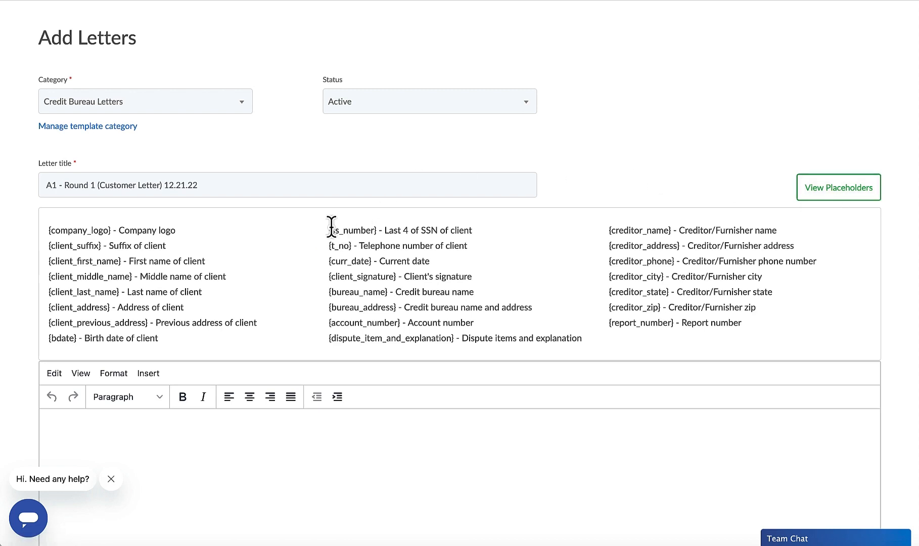
{"action": "left_click_drag", "start_coordinate": [328, 231], "coordinate": [376, 237]}
{"action": "key", "text": "ctrl+c"}
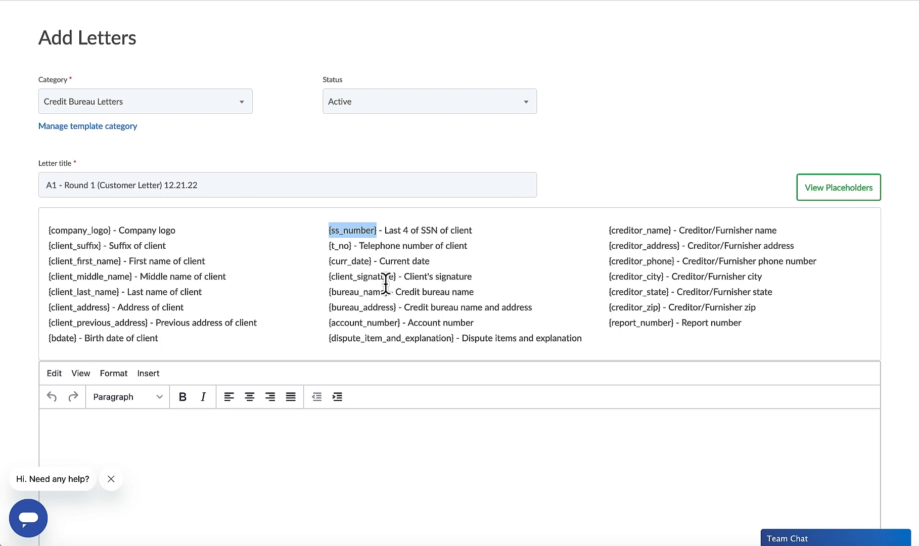
{"action": "scroll", "coordinate": [374, 328], "scroll_direction": "down", "scroll_amount": 2}
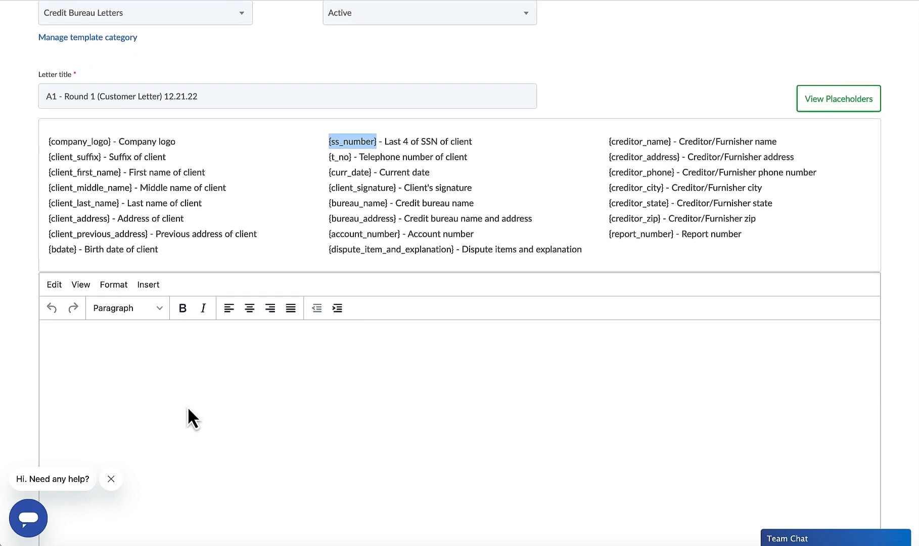
{"action": "left_click", "coordinate": [133, 383]}
{"action": "key", "text": "ctrl+v"}
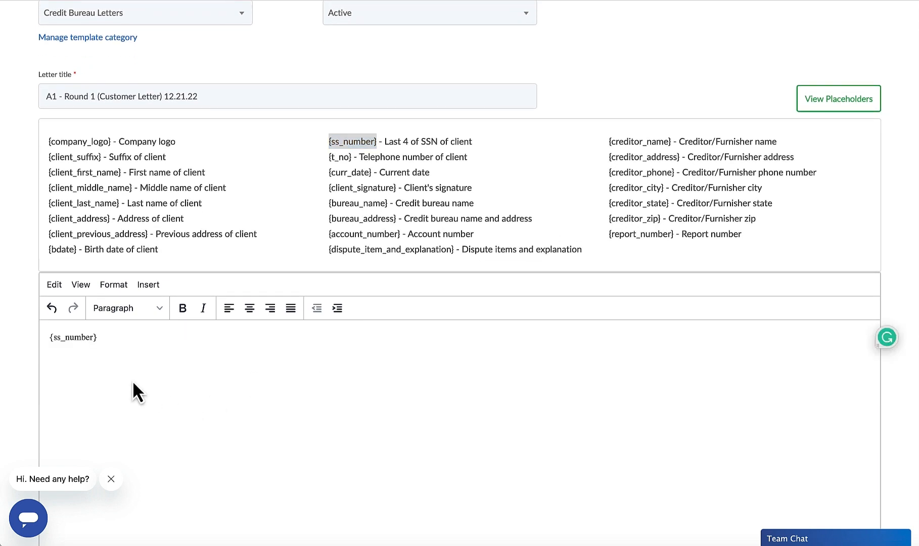
Step: Clear the formatting of the pasted {ss_number} placeholder in the letter body
{"action": "left_click_drag", "start_coordinate": [106, 338], "coordinate": [41, 333]}
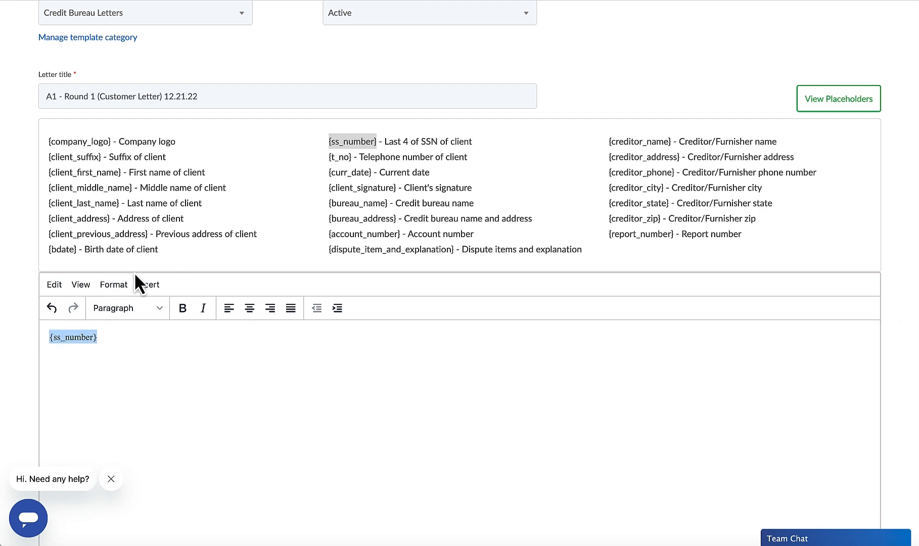
{"action": "left_click", "coordinate": [112, 284]}
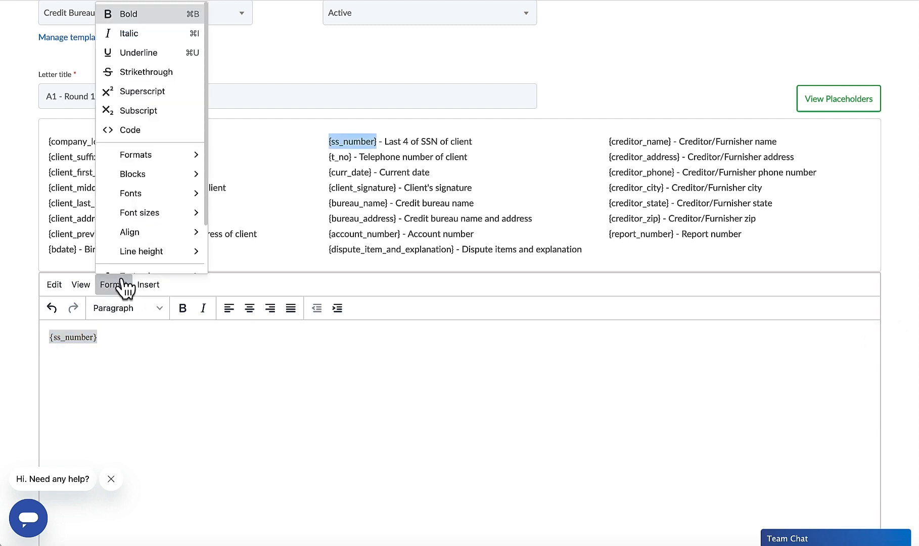
{"action": "mouse_move", "coordinate": [135, 215]}
{"action": "scroll", "coordinate": [134, 209], "scroll_direction": "down", "scroll_amount": 1}
{"action": "left_click", "coordinate": [123, 261]}
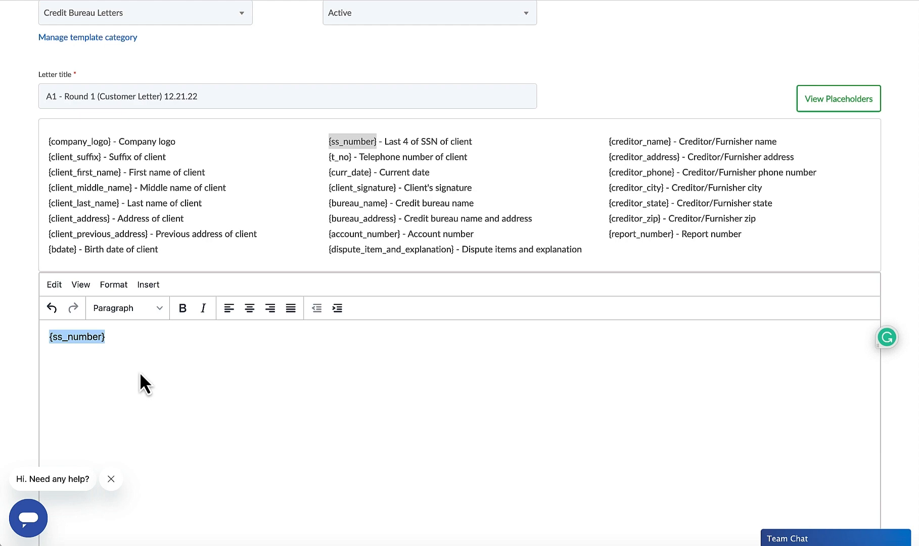
{"action": "scroll", "coordinate": [139, 371], "scroll_direction": "down", "scroll_amount": 4}
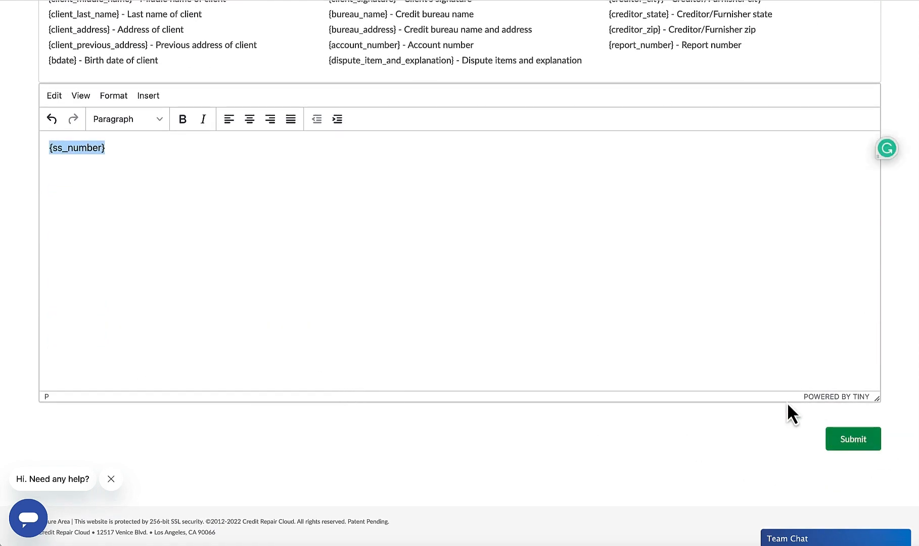
{"action": "scroll", "coordinate": [698, 357], "scroll_direction": "up", "scroll_amount": 11}
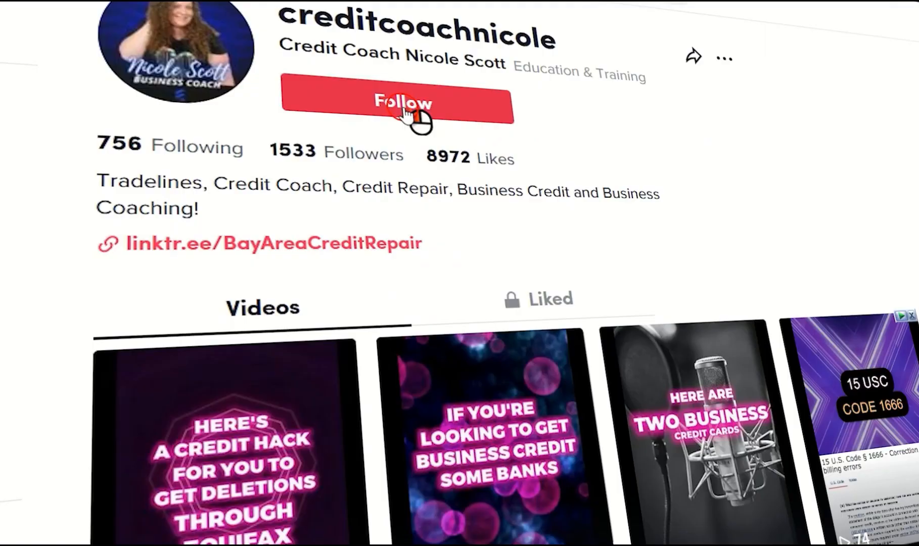
{"action": "left_click", "coordinate": [417, 119]}
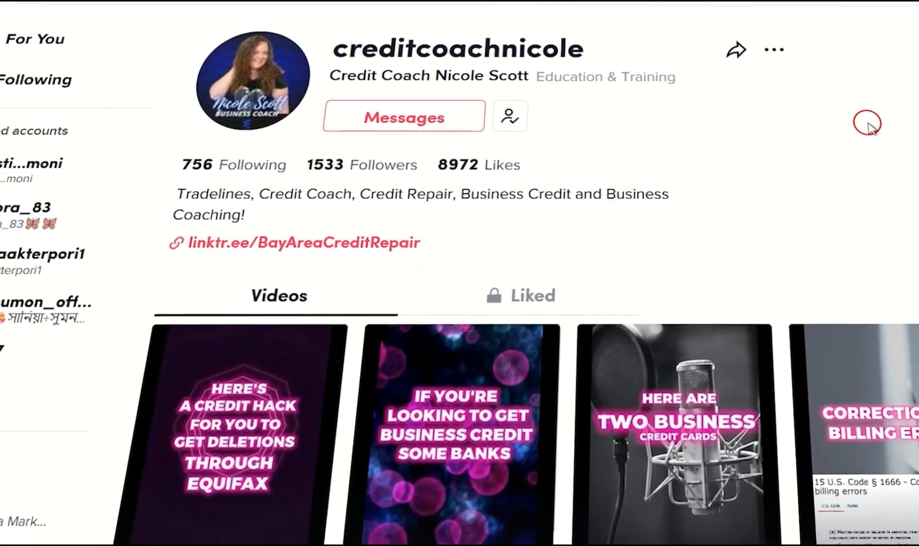
{"action": "left_click", "coordinate": [704, 94]}
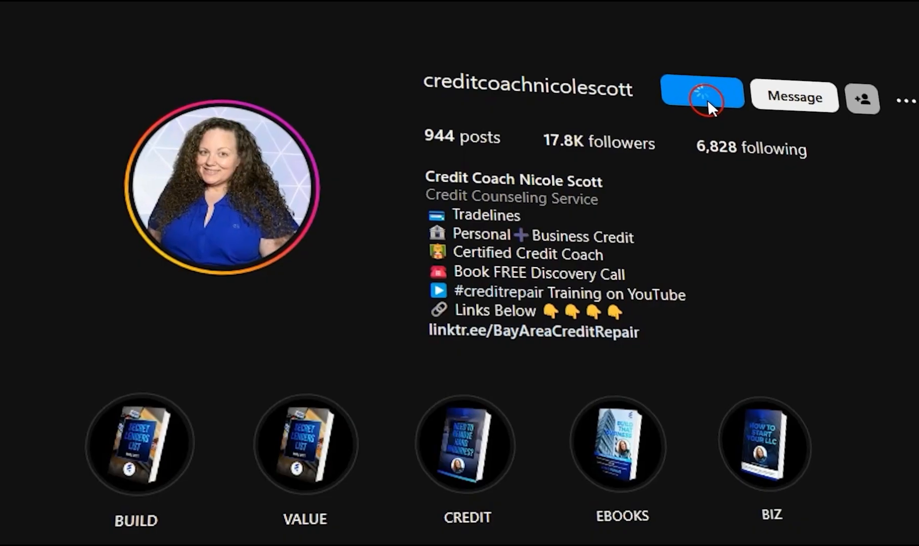